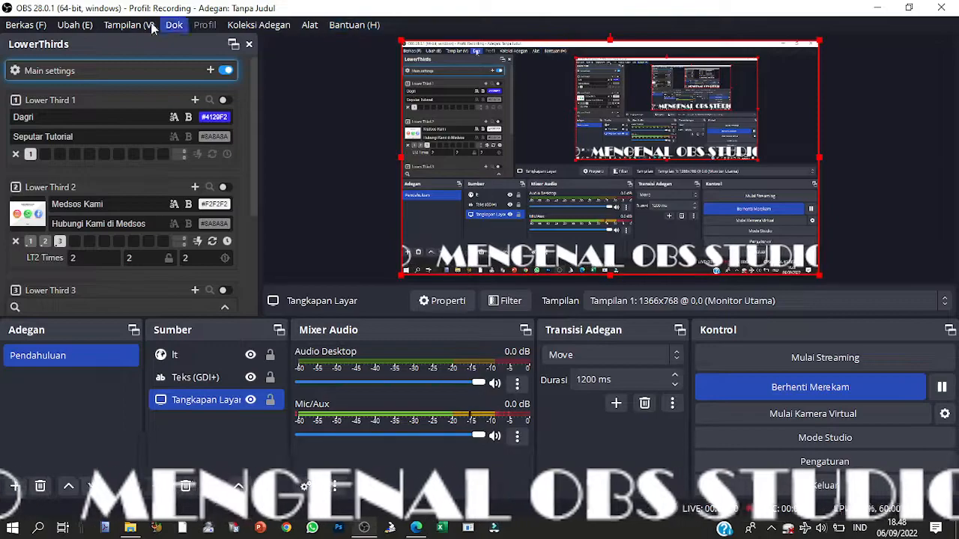
click(25, 24)
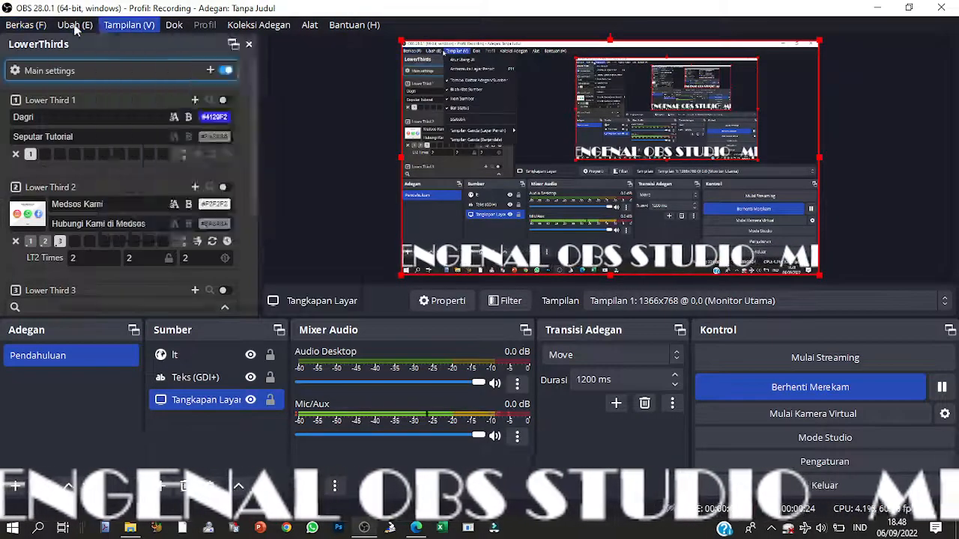
mouse_move(120, 28)
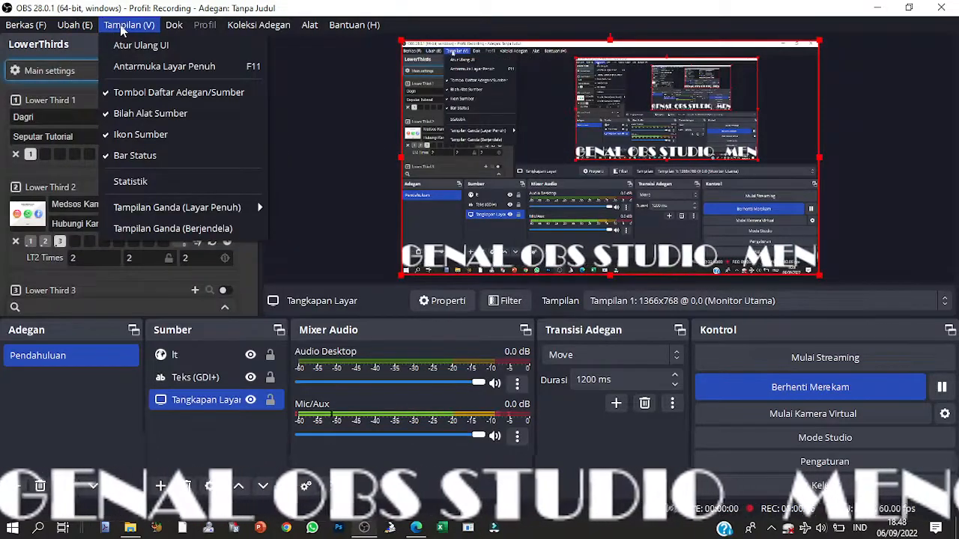
mouse_move(240, 29)
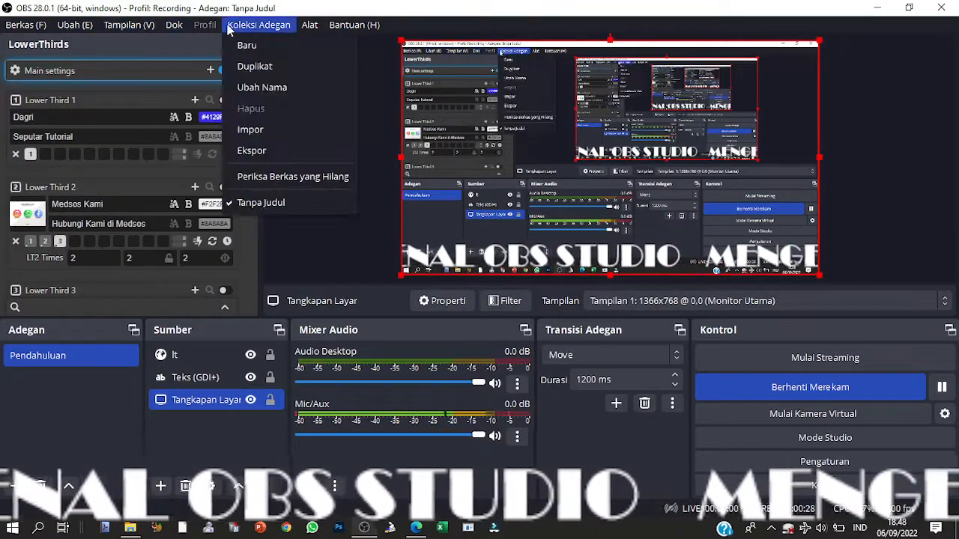
mouse_move(302, 28)
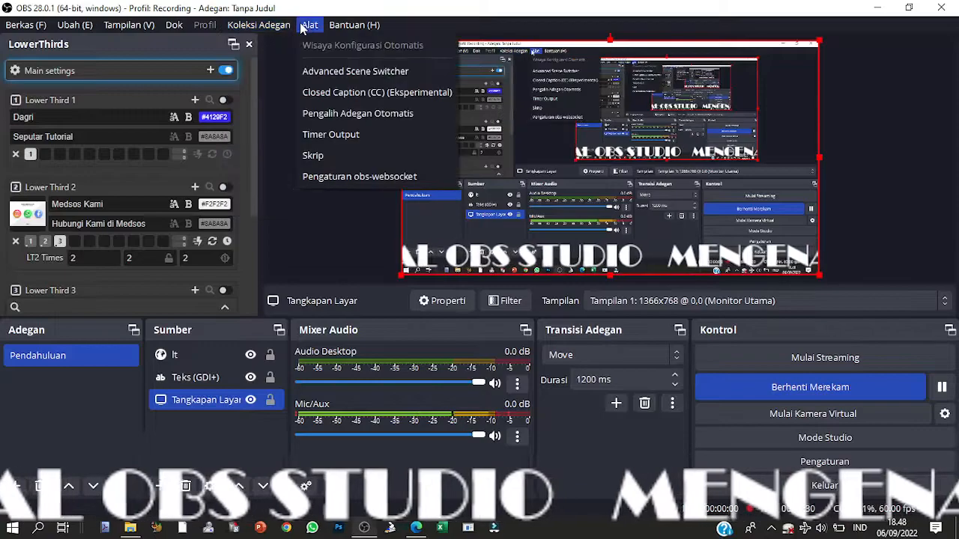
mouse_move(350, 27)
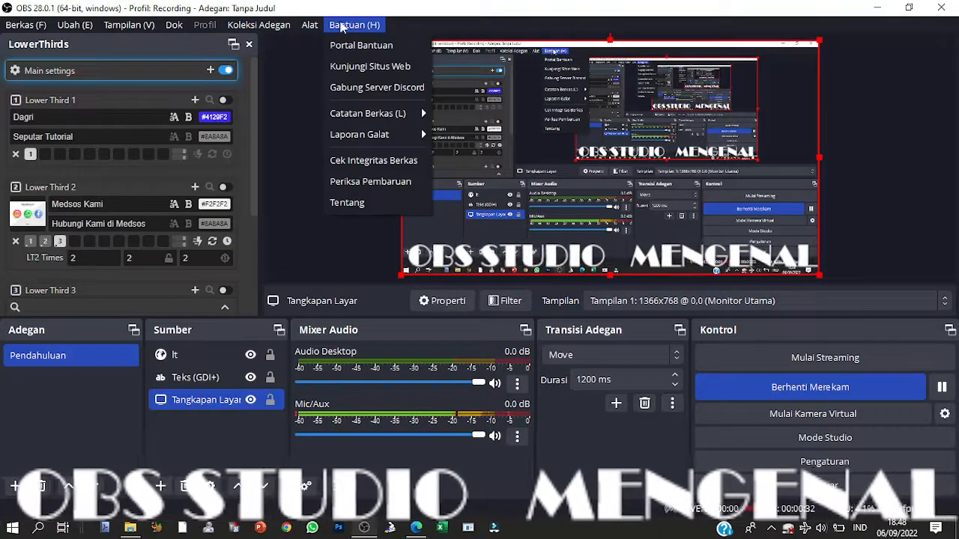
- Open the settings folder of the Recording profile in File Explorer to view its files, and close the folder window
mouse_move(30, 27)
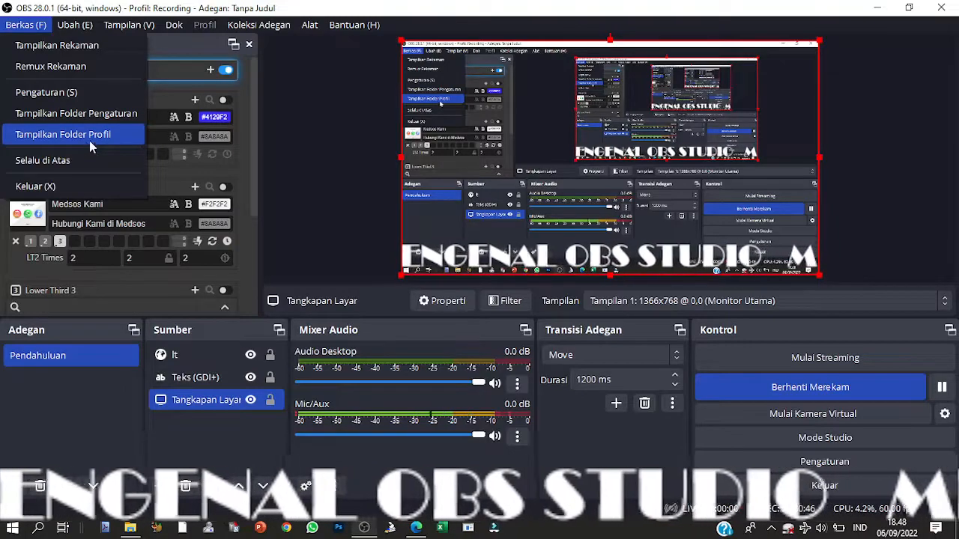
click(96, 140)
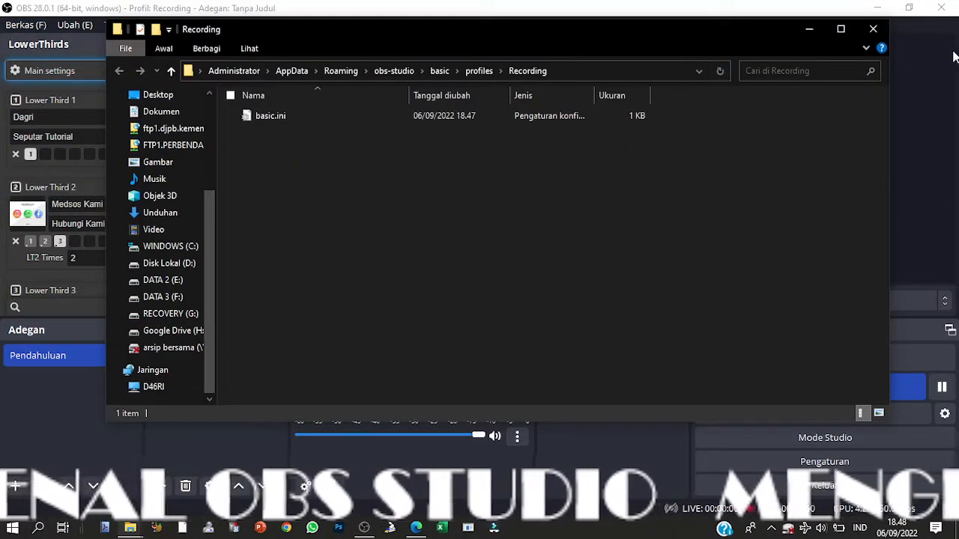
click(873, 29)
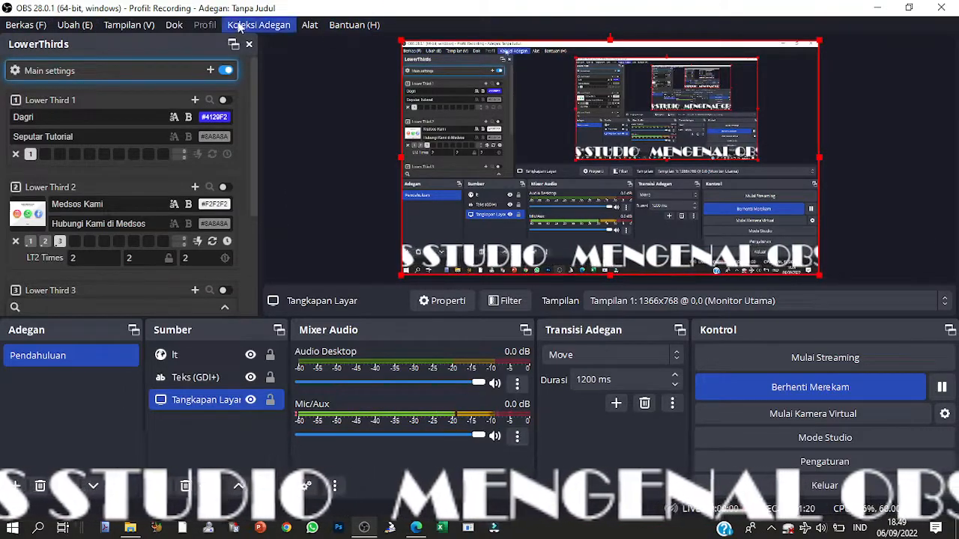
- Review the LowerThirds entry in the custom browser docks dialog, and switch to Edge to view the control panel and source pages
click(174, 25)
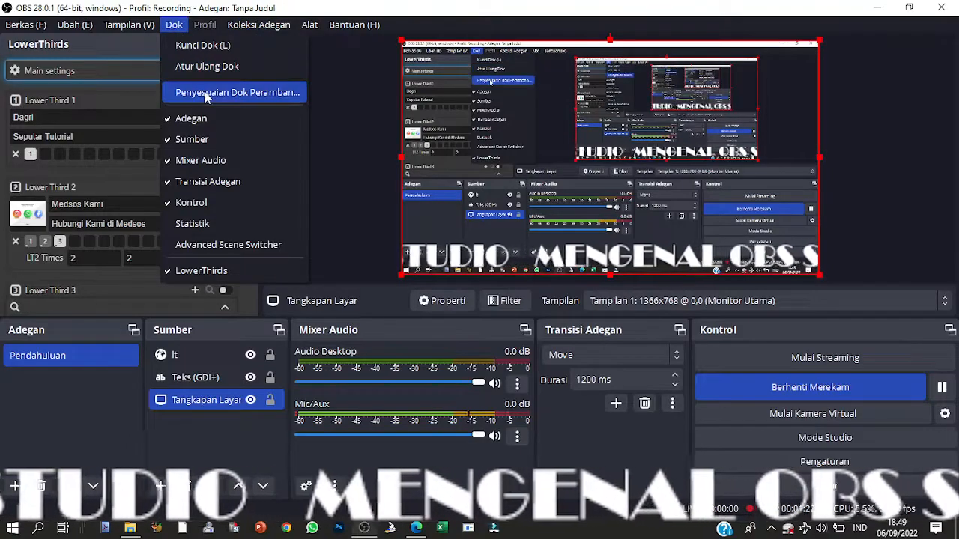
click(217, 92)
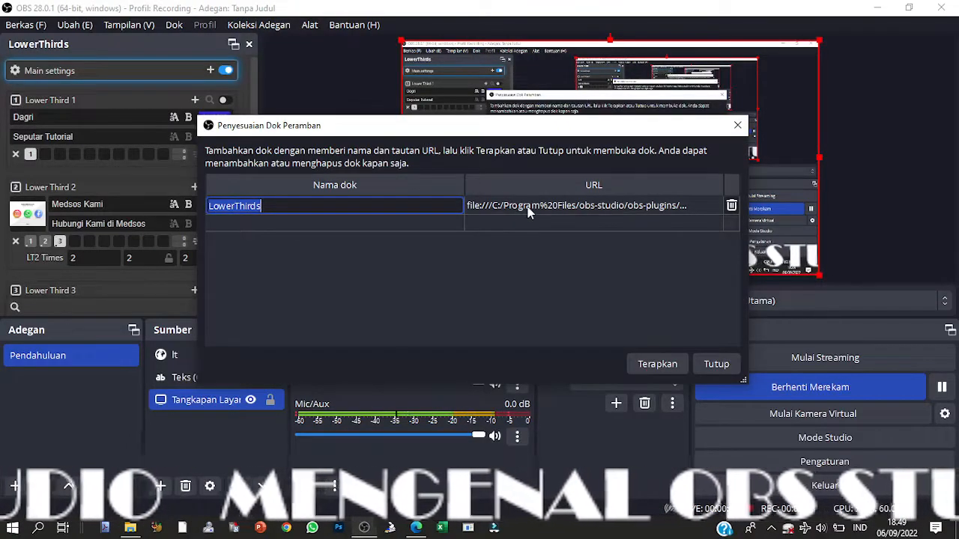
click(414, 529)
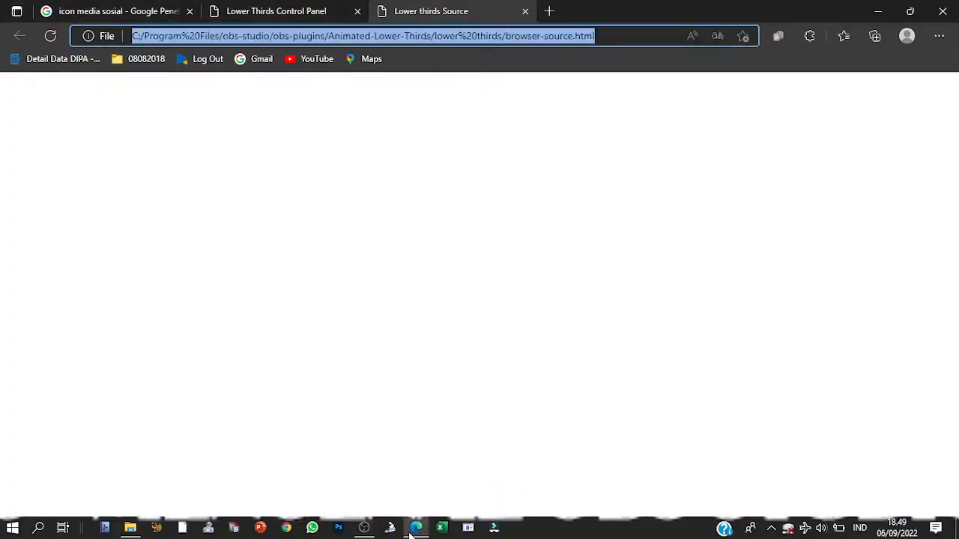
click(270, 17)
click(449, 13)
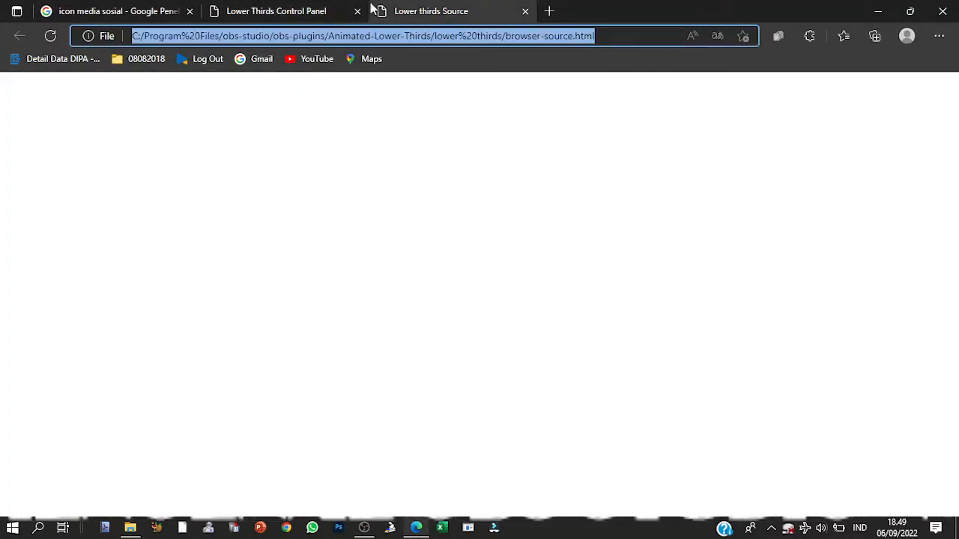
- Turn on Lower Third 1 in the Lower Thirds Control Panel page and preview it on the Lower thirds Source page
click(313, 9)
click(226, 118)
click(225, 118)
click(472, 11)
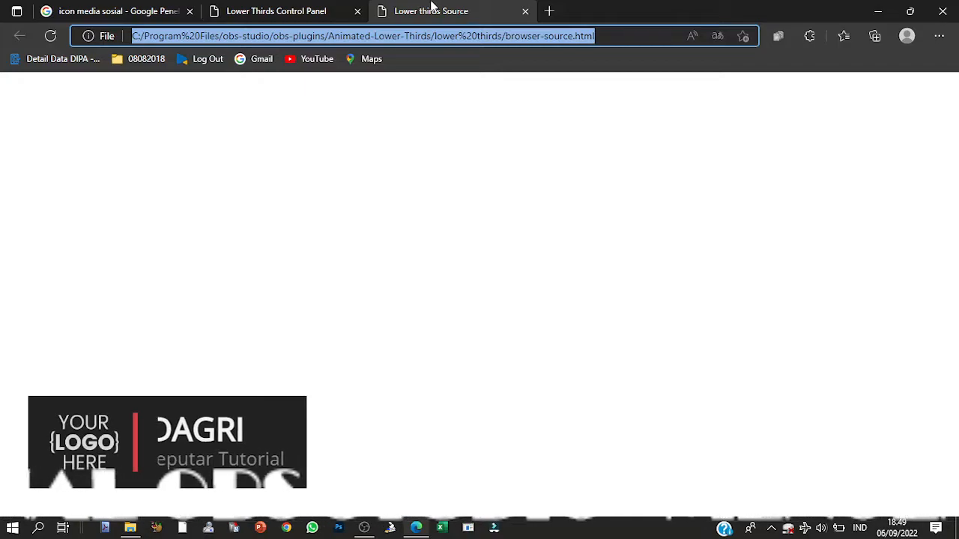
click(294, 14)
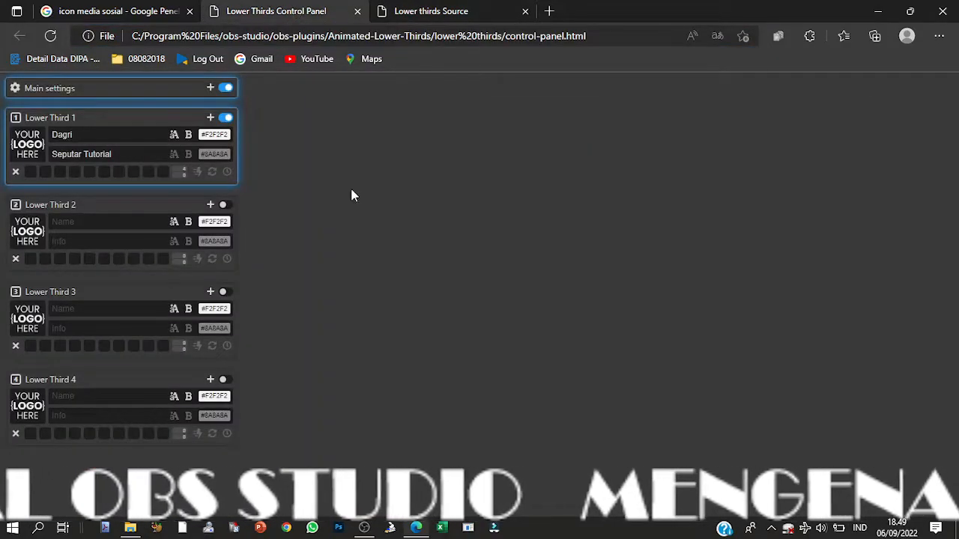
- View the plugin's "lower thirds" folder in File Explorer, and return to OBS to close the custom browser docks dialog
click(150, 509)
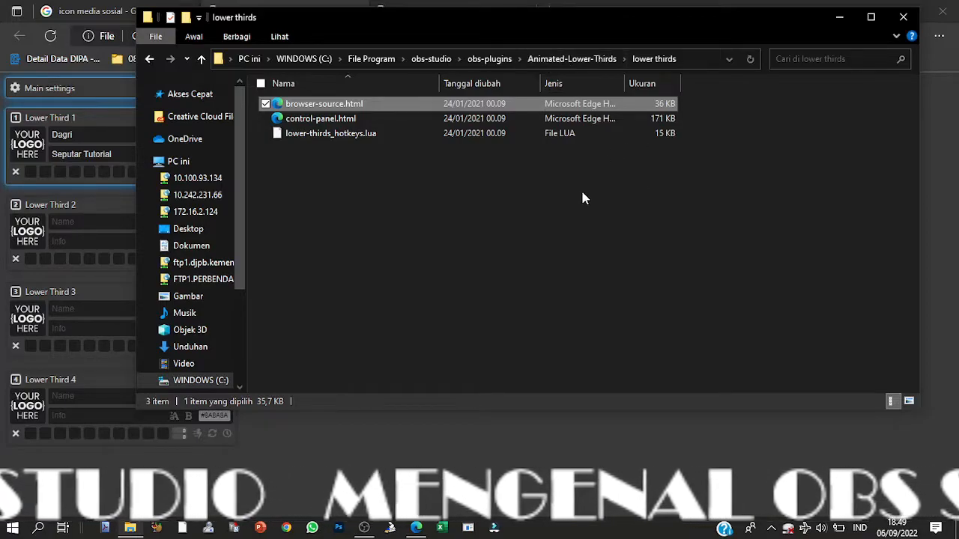
click(838, 17)
click(364, 528)
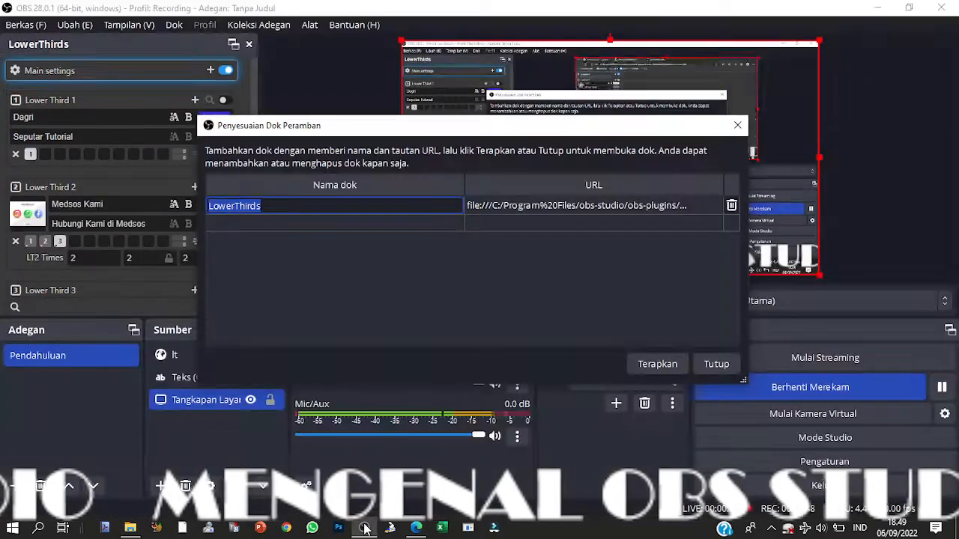
click(719, 364)
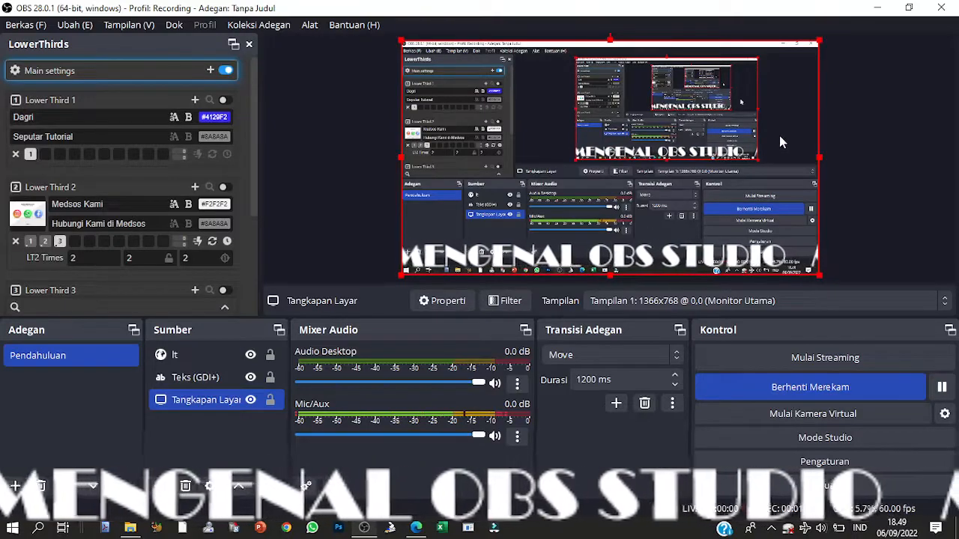
- Show and hide Lower Third 1 in the LowerThirds dock, and switch on Lower Third 2
click(224, 101)
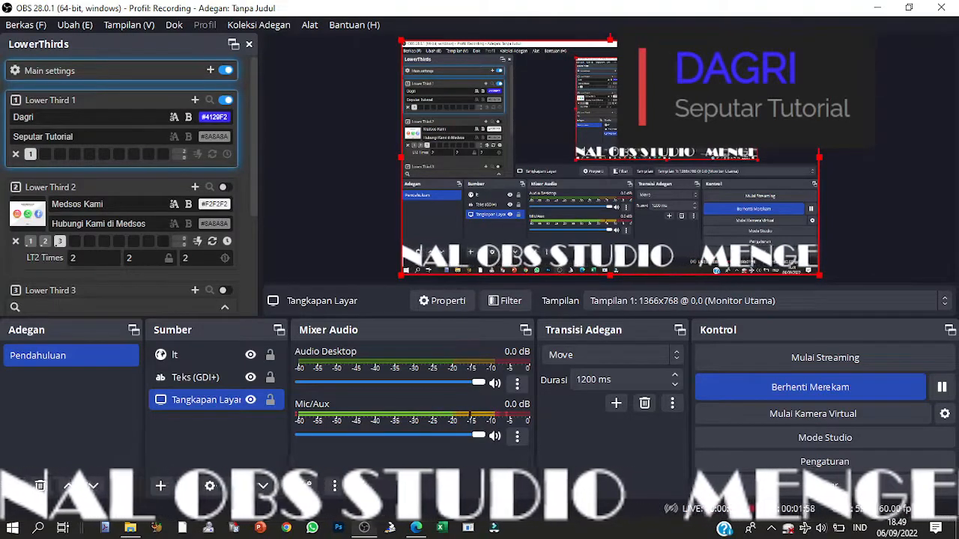
click(227, 101)
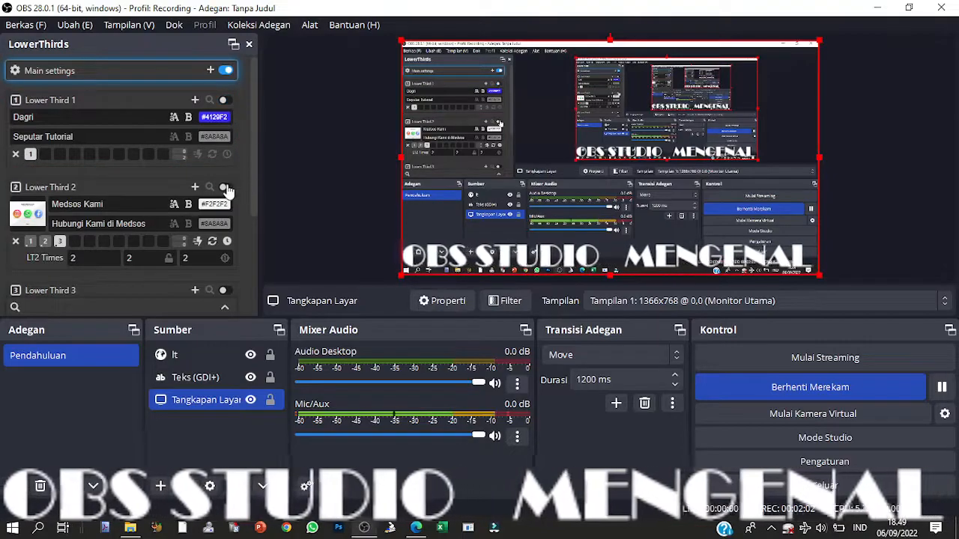
click(227, 188)
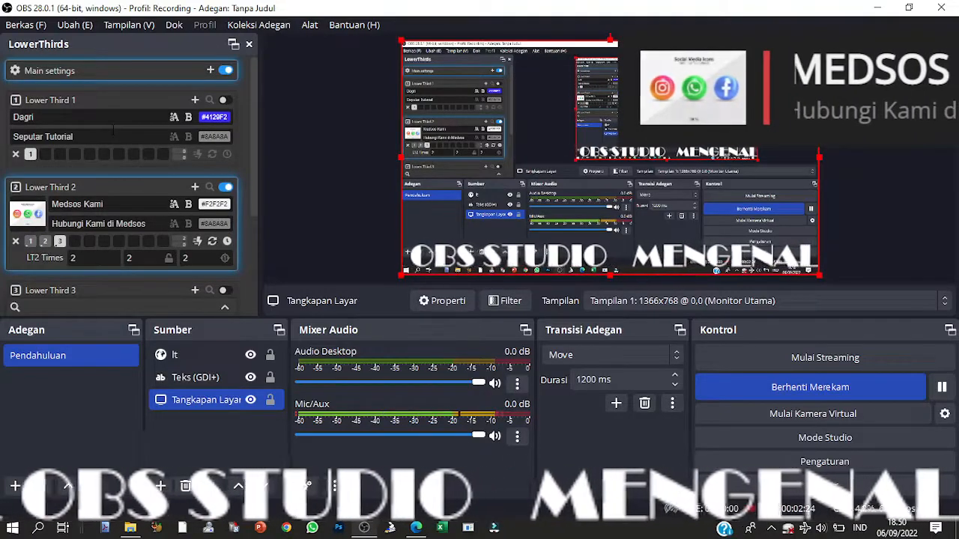
- Examine the Lower Third 2, 3 and 4 entries in the LowerThirds dock and the stored slots 2 and 3 of Lower Third 2
scroll(120, 138, down, 2)
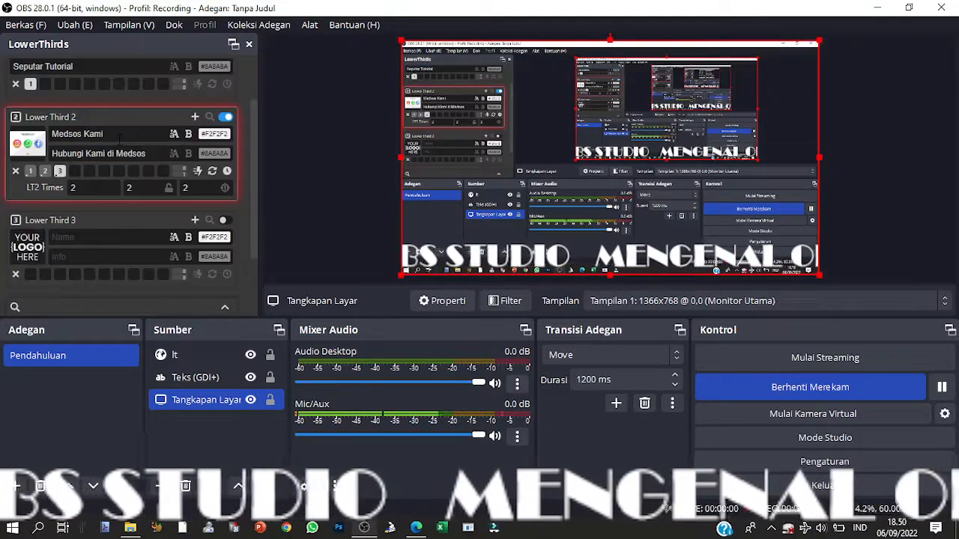
scroll(120, 138, down, 2)
scroll(103, 193, up, 5)
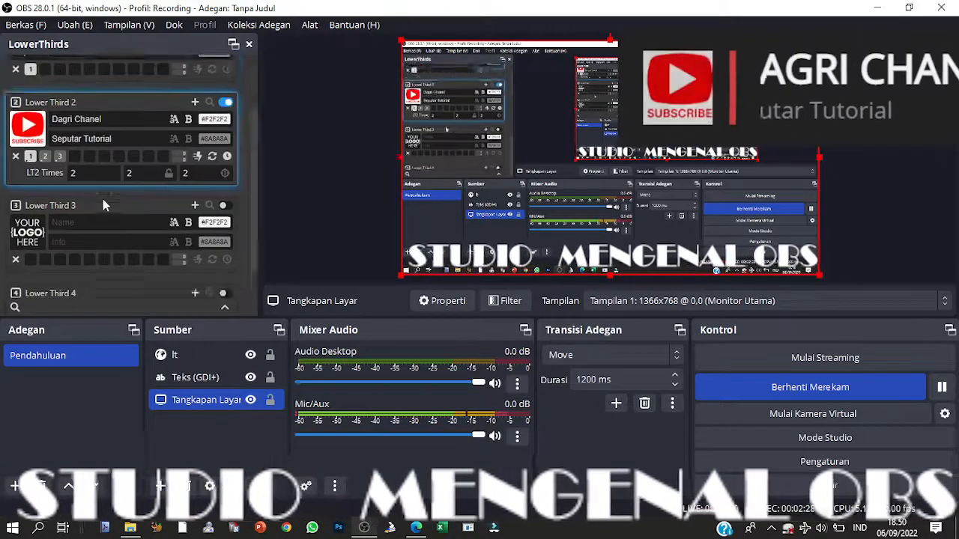
scroll(104, 195, down, 5)
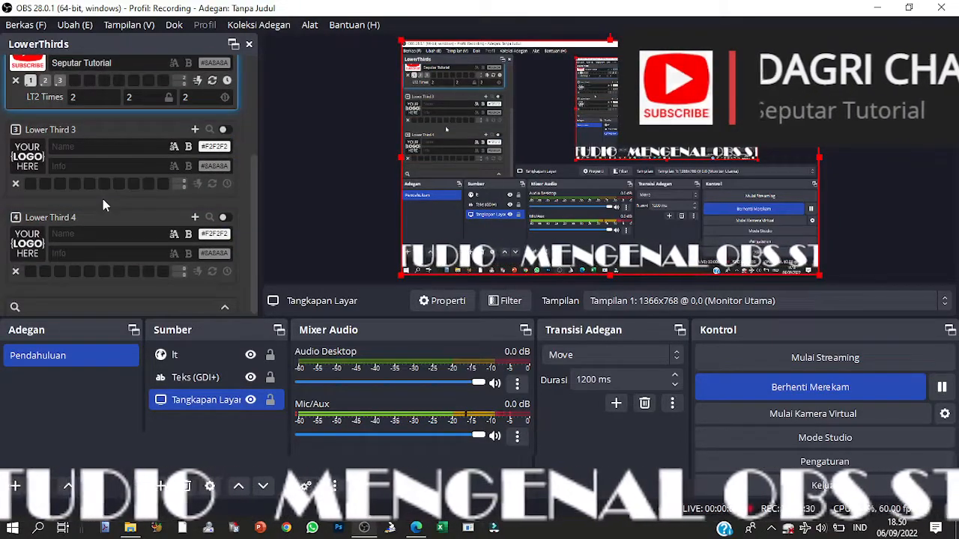
scroll(103, 198, up, 5)
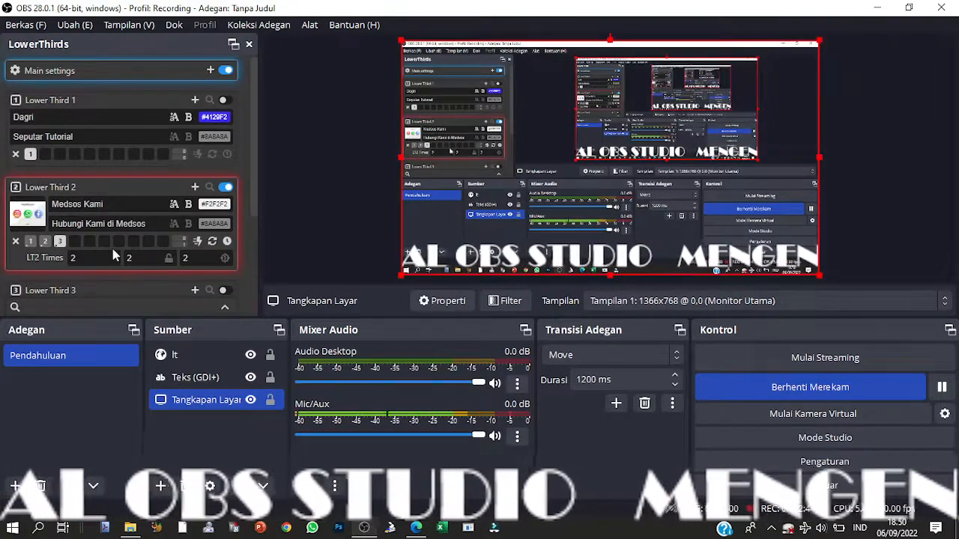
scroll(112, 255, down, 2)
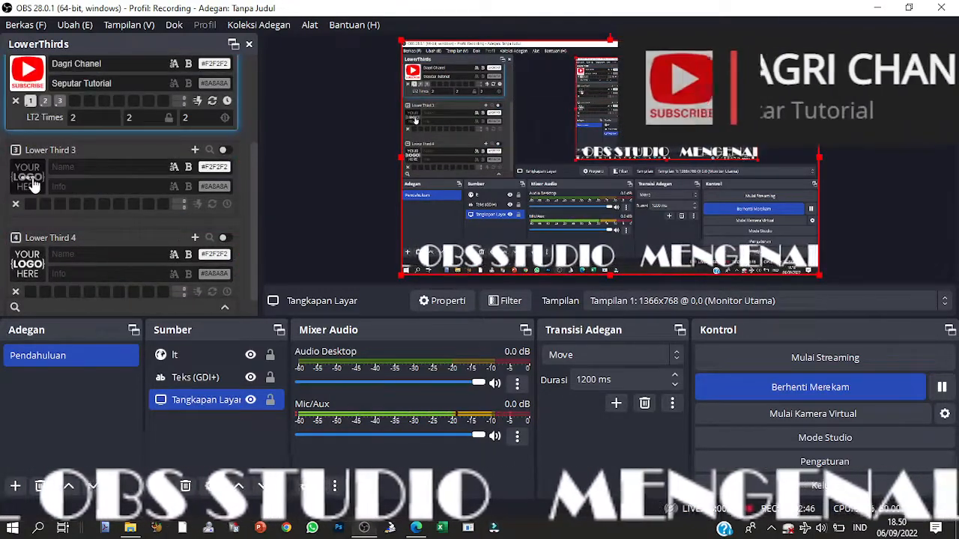
scroll(80, 224, up, 2)
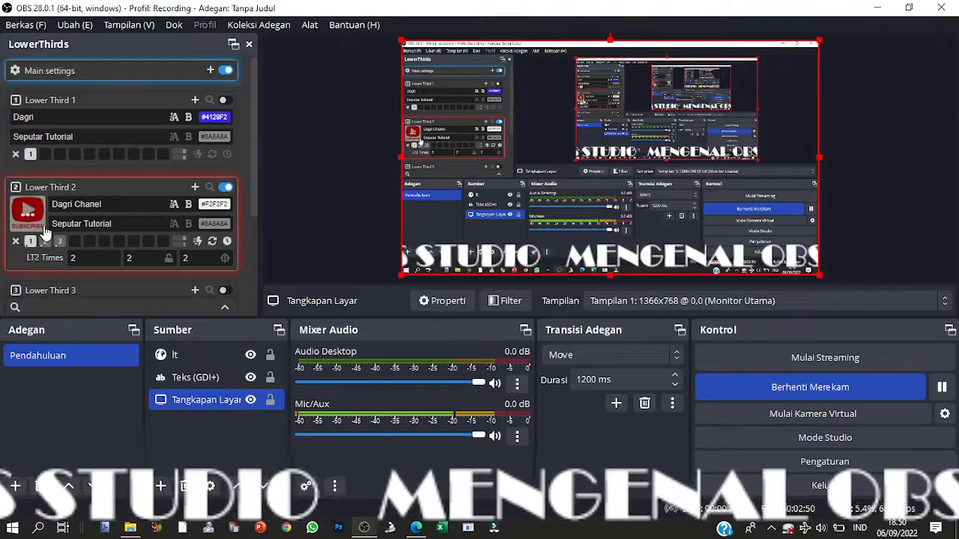
click(44, 241)
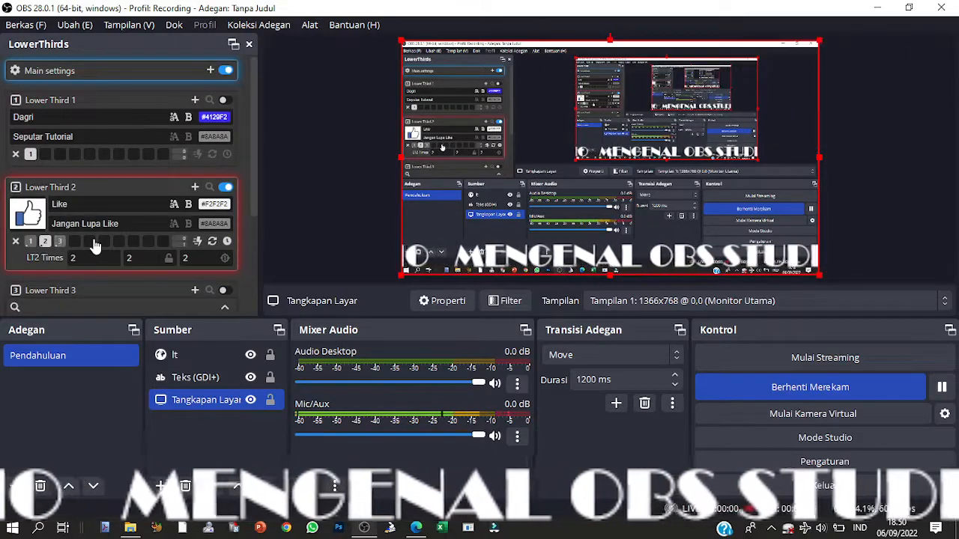
click(59, 241)
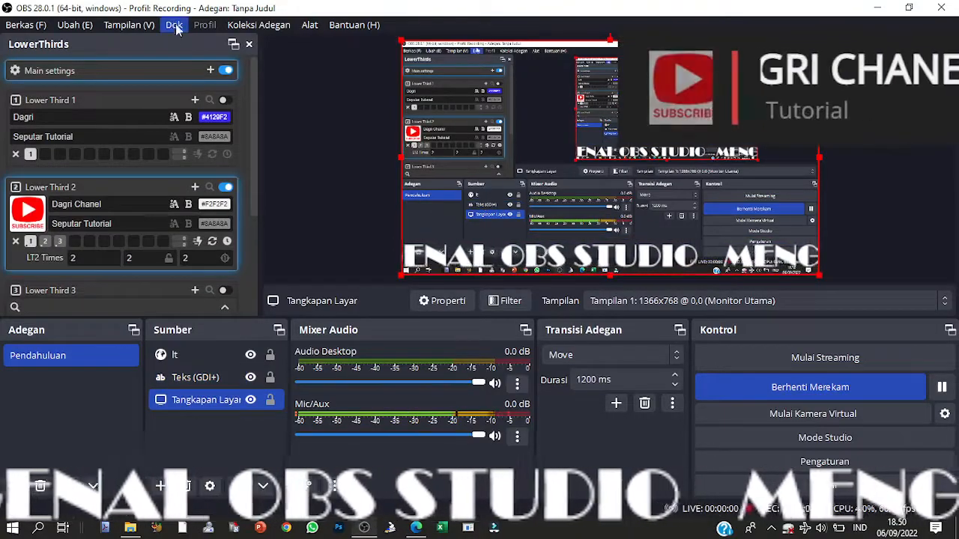
- Review the dock name and URL of the LowerThirds entry in the custom browser docks dialog, and close it
click(174, 25)
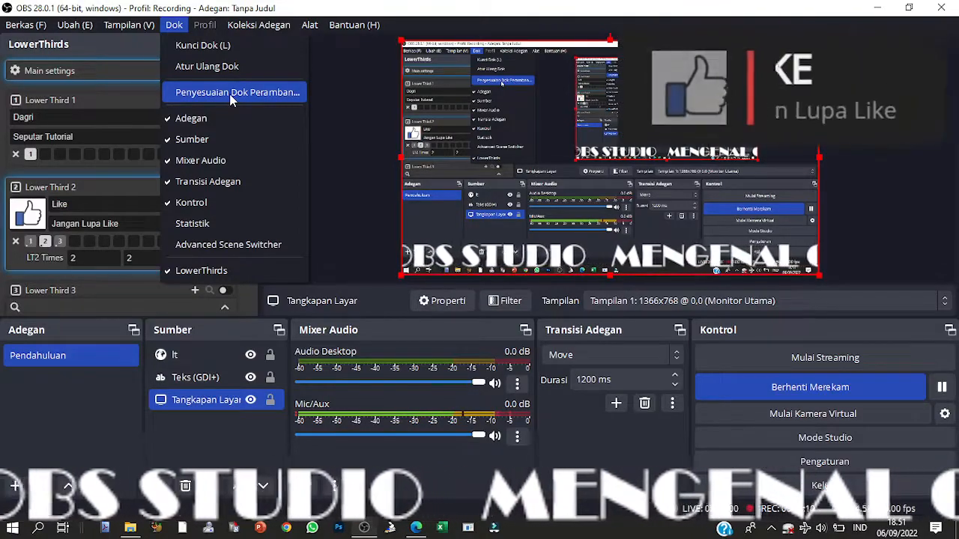
click(236, 93)
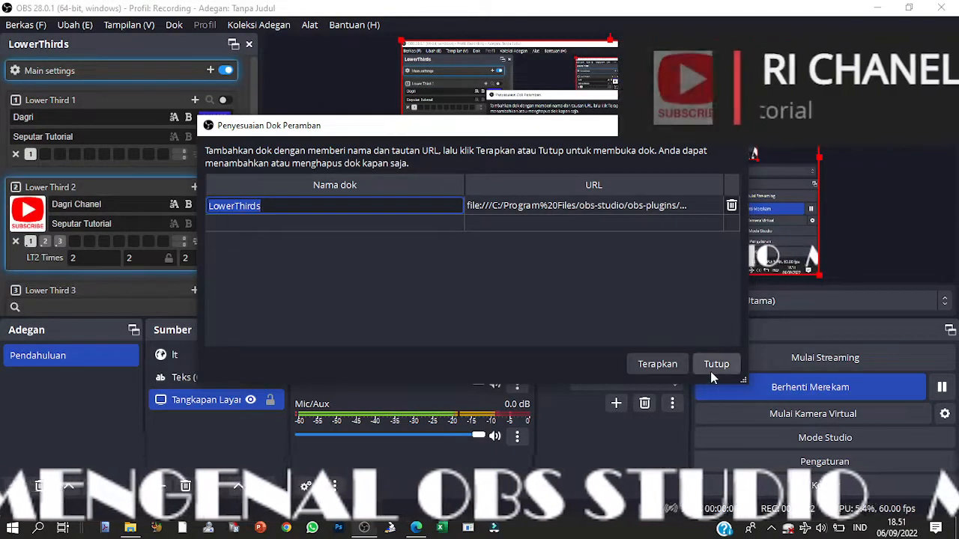
click(712, 364)
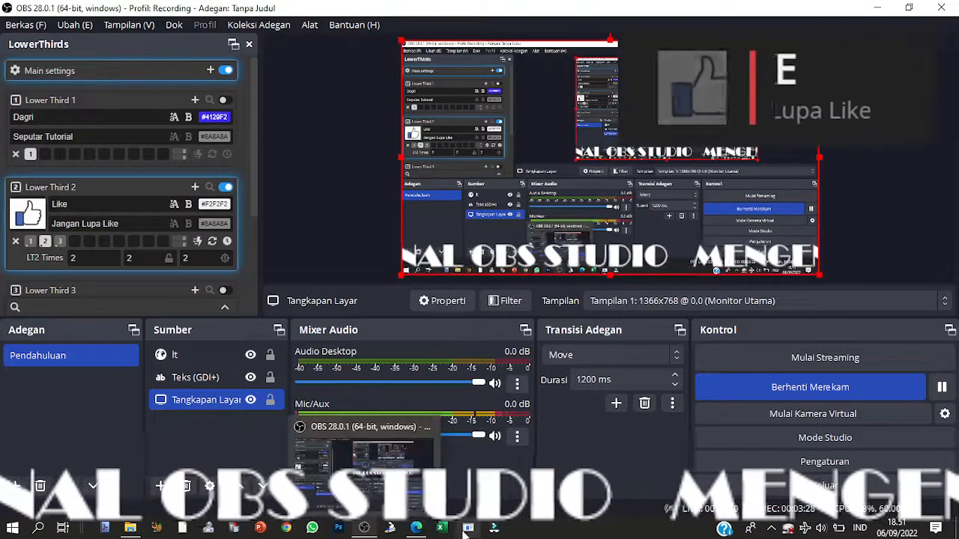
- Switch to Edge and compare the Lower Thirds Control Panel page with the preview on the Lower thirds Source page
click(416, 528)
click(424, 11)
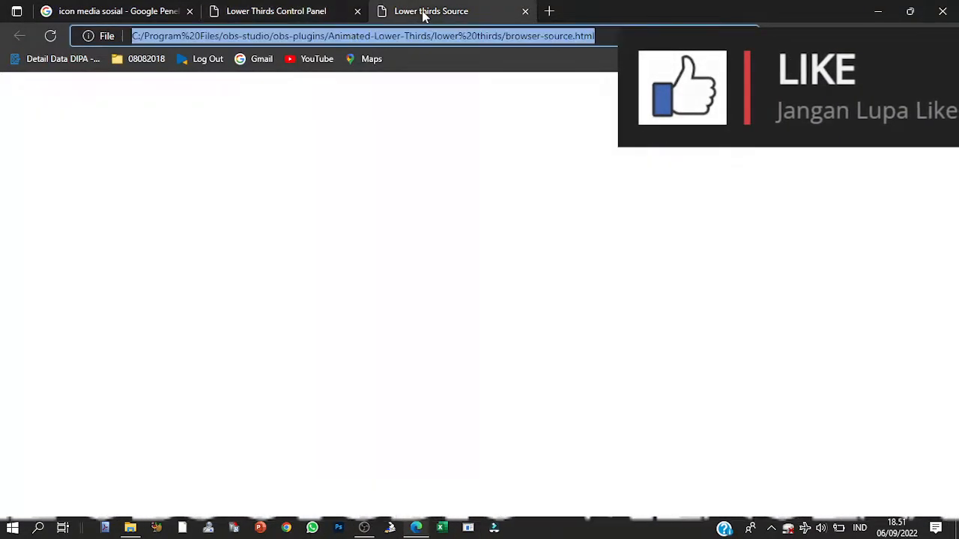
click(295, 12)
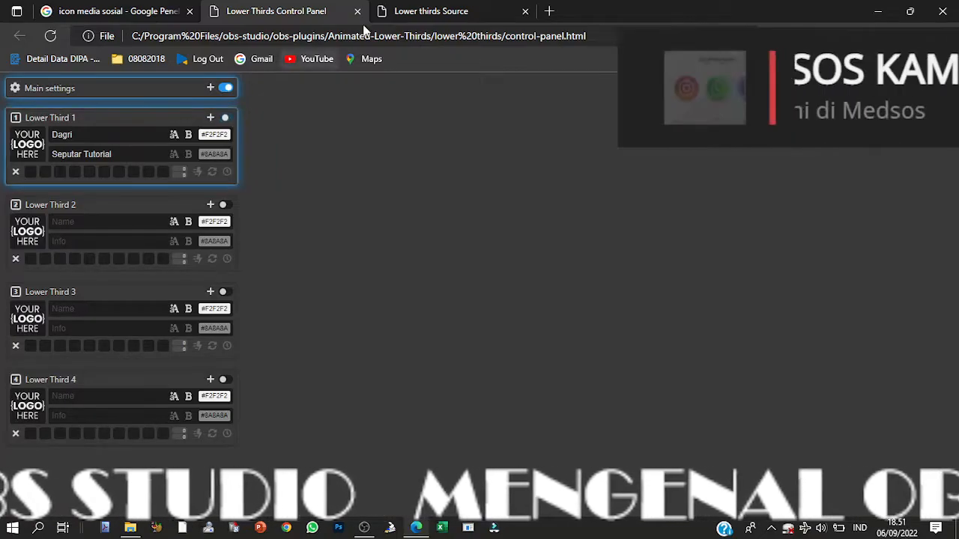
click(464, 12)
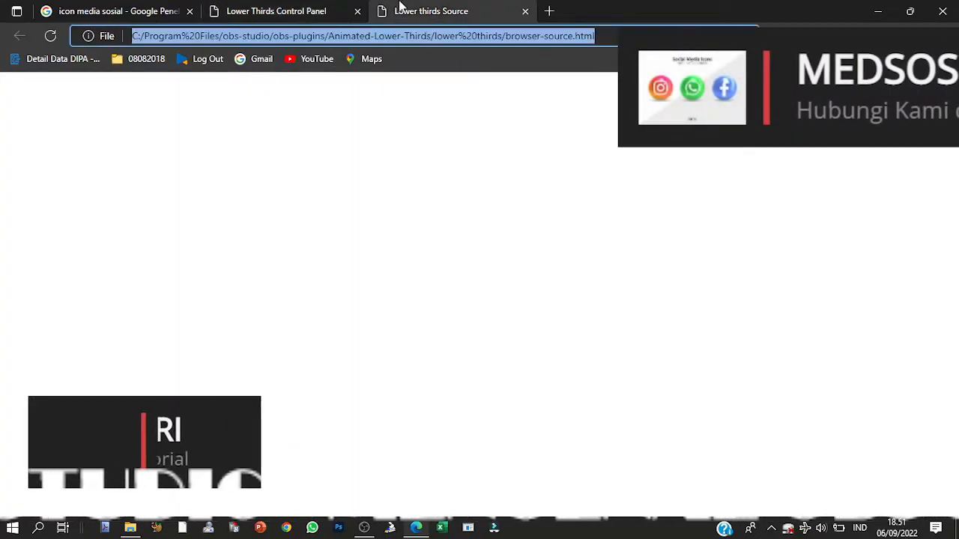
click(300, 10)
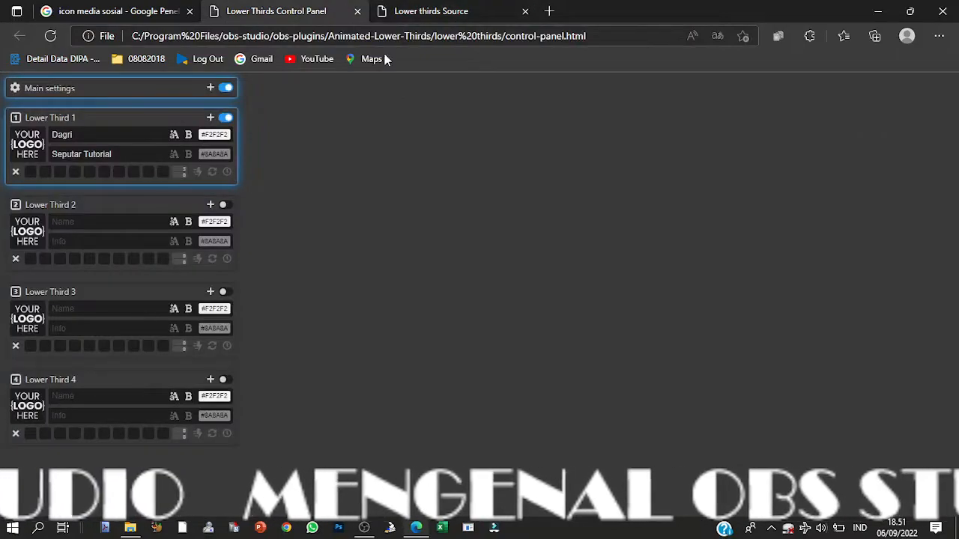
- Show the Lower thirds Source page's address in Edge as the URL to copy, and return to the Lower Thirds Control Panel page
click(431, 11)
click(435, 36)
right_click(434, 33)
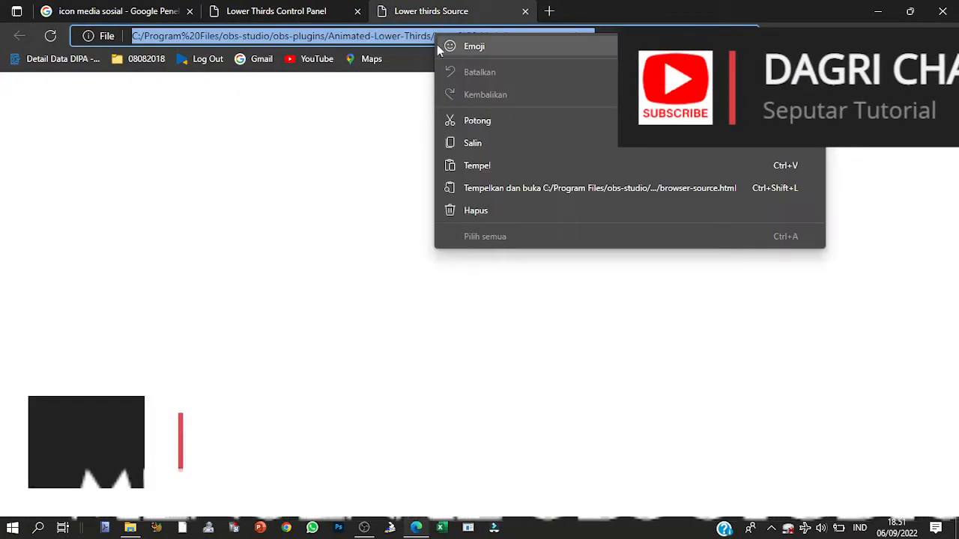
click(263, 10)
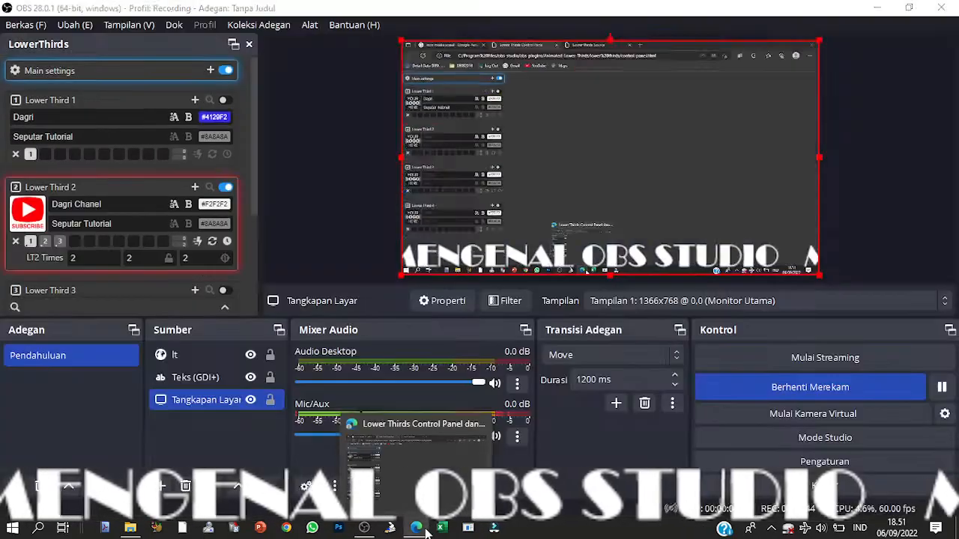
- Switch to OBS Studio and review the URL and size in the properties of the lt browser source, and close them
click(364, 527)
click(225, 355)
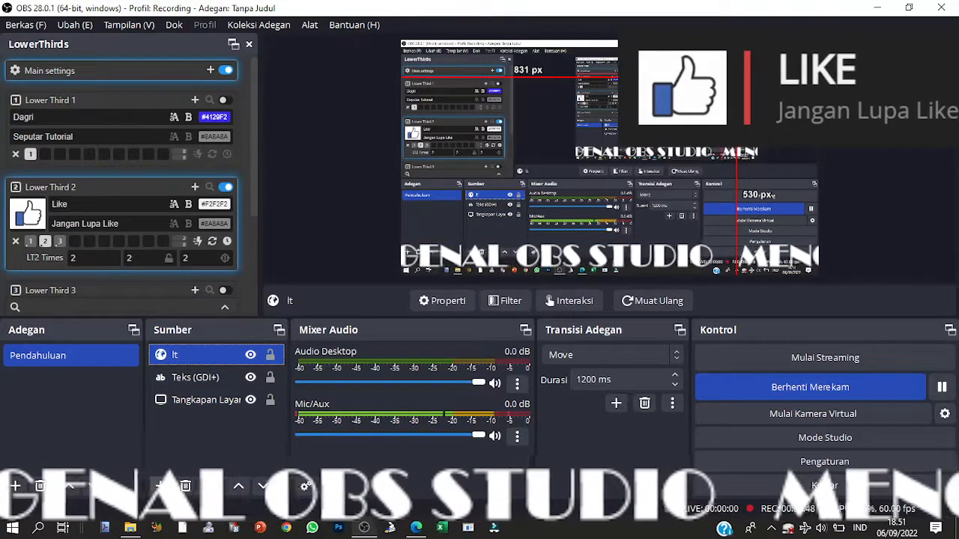
click(164, 487)
click(107, 469)
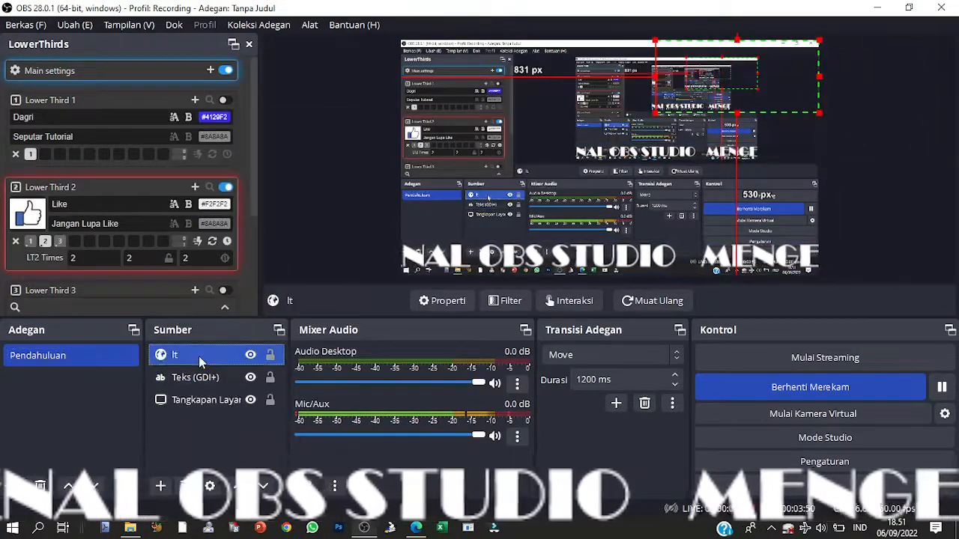
double_click(198, 356)
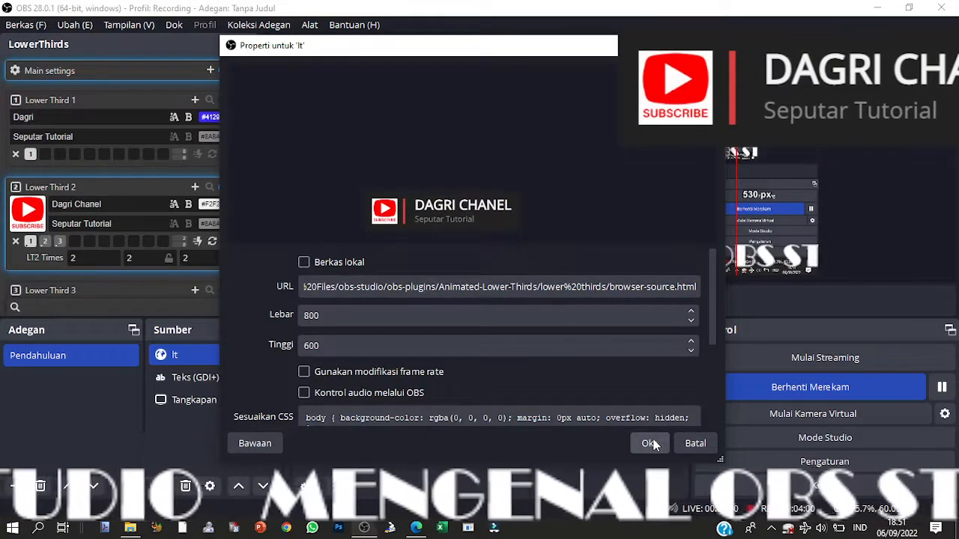
click(648, 442)
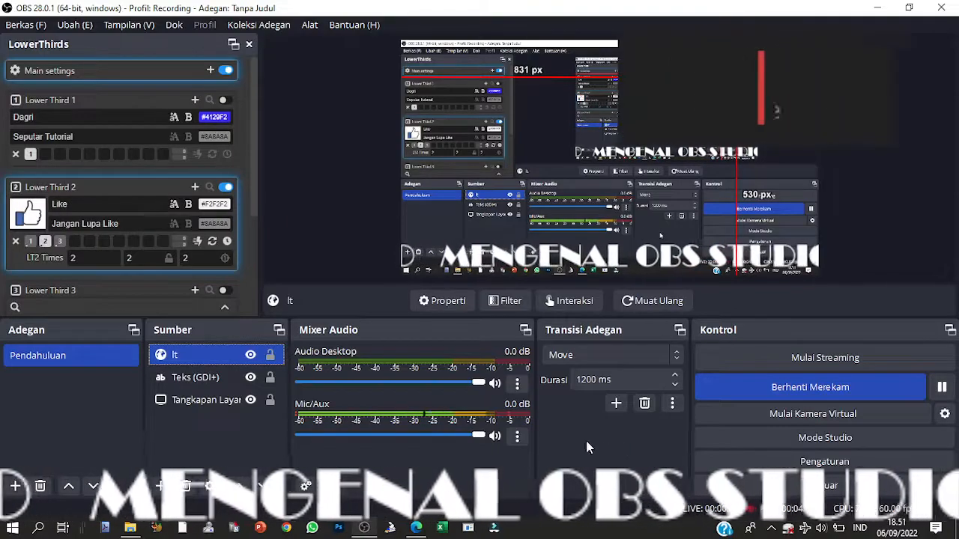
- Minimise OBS Studio, switch to Edge, and compare the Lower Thirds Control Panel page with the Lower thirds Source page
click(230, 405)
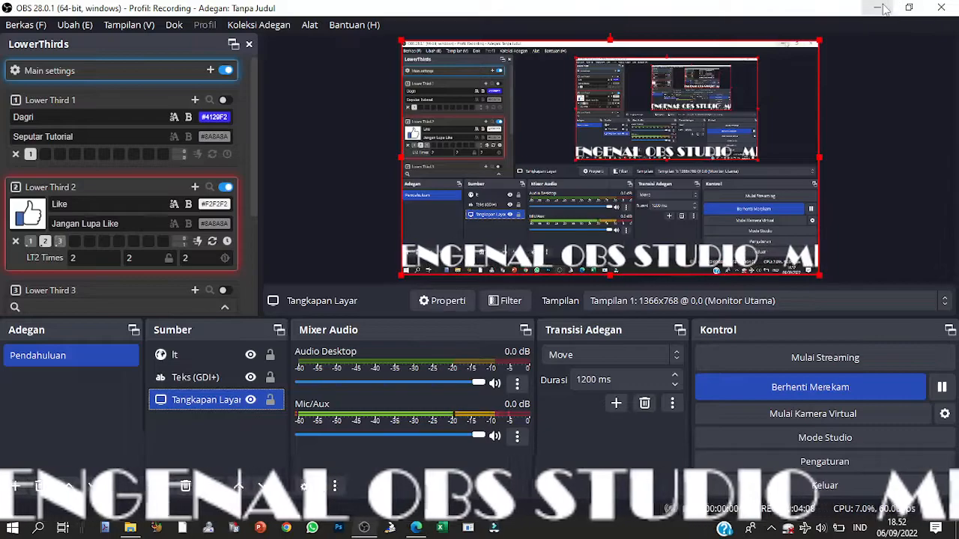
click(881, 9)
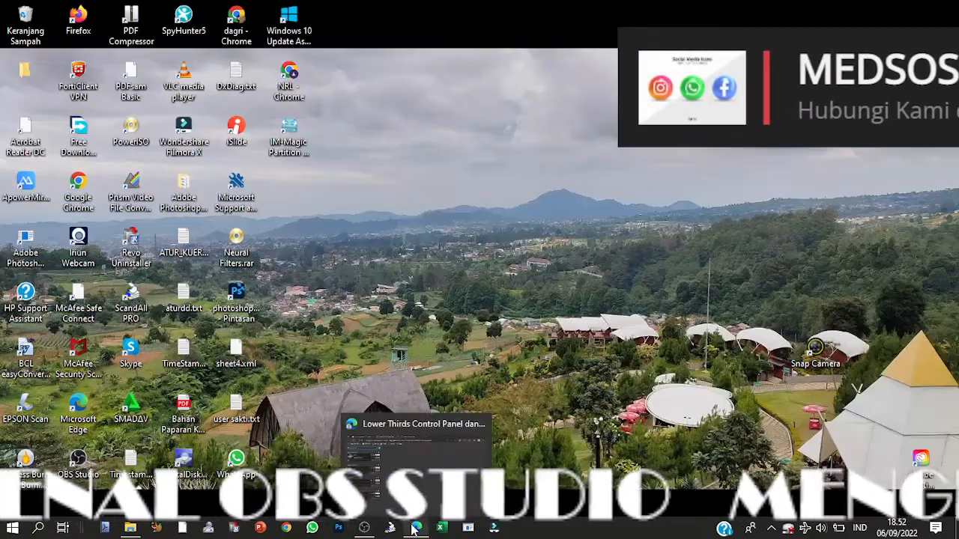
click(414, 529)
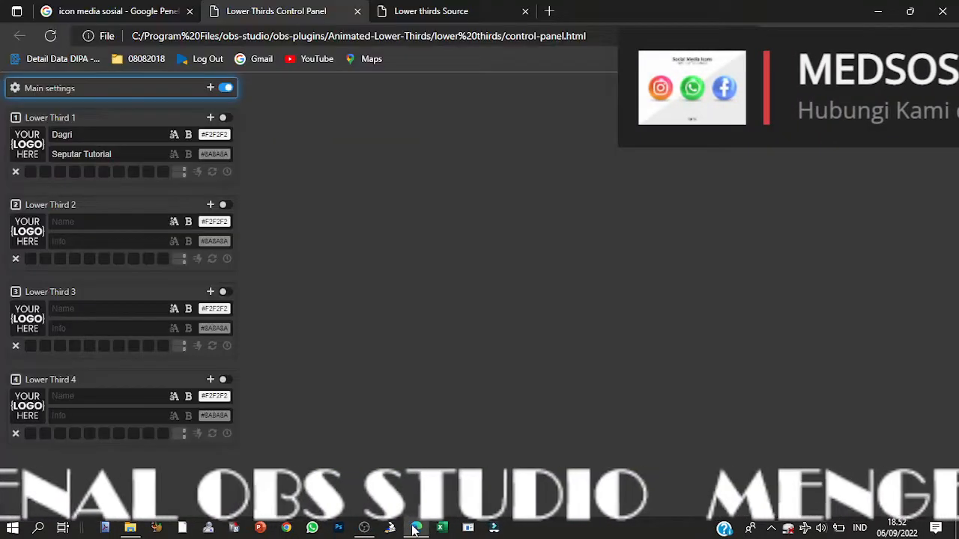
click(81, 11)
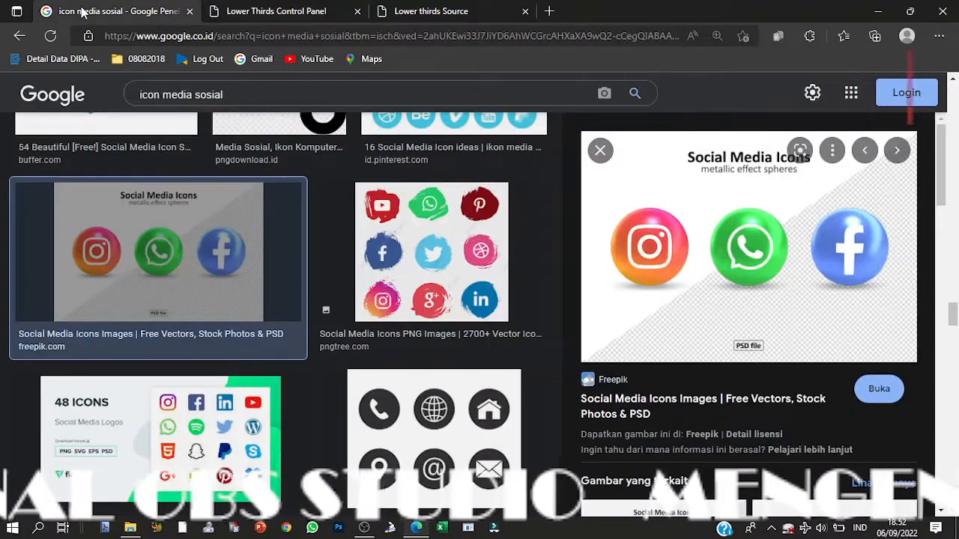
click(316, 14)
click(421, 12)
click(286, 9)
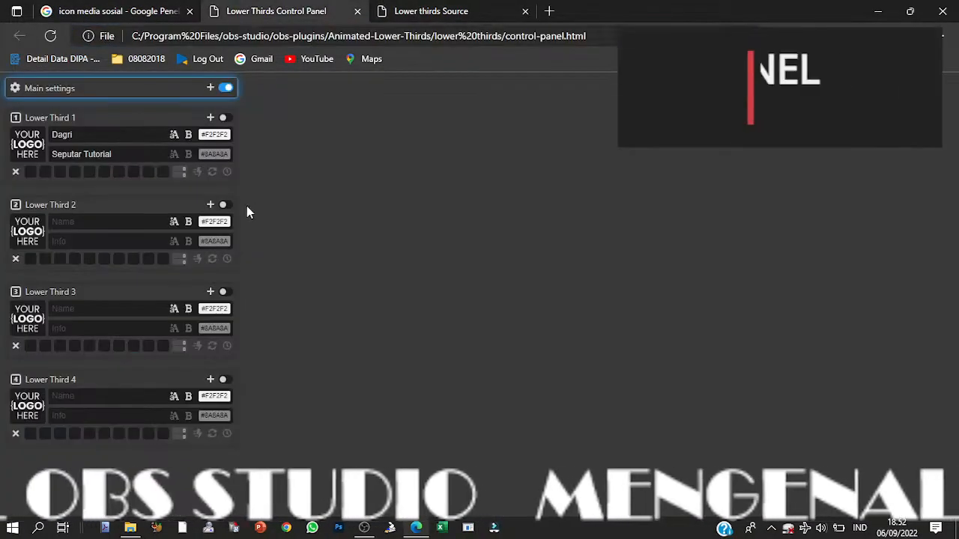
click(466, 10)
click(295, 10)
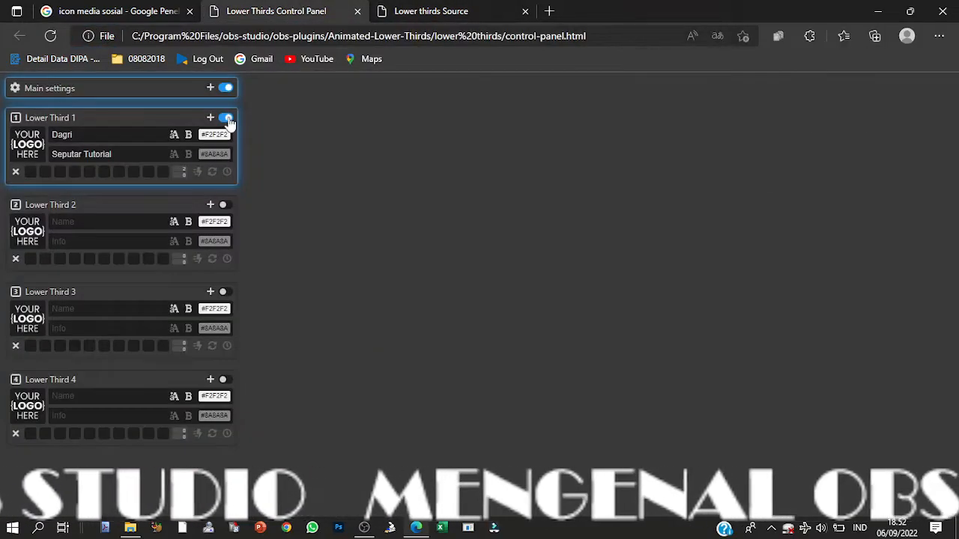
- Return to OBS Studio and recheck the browser-source.html URL in the lt source's properties without changing it
click(363, 527)
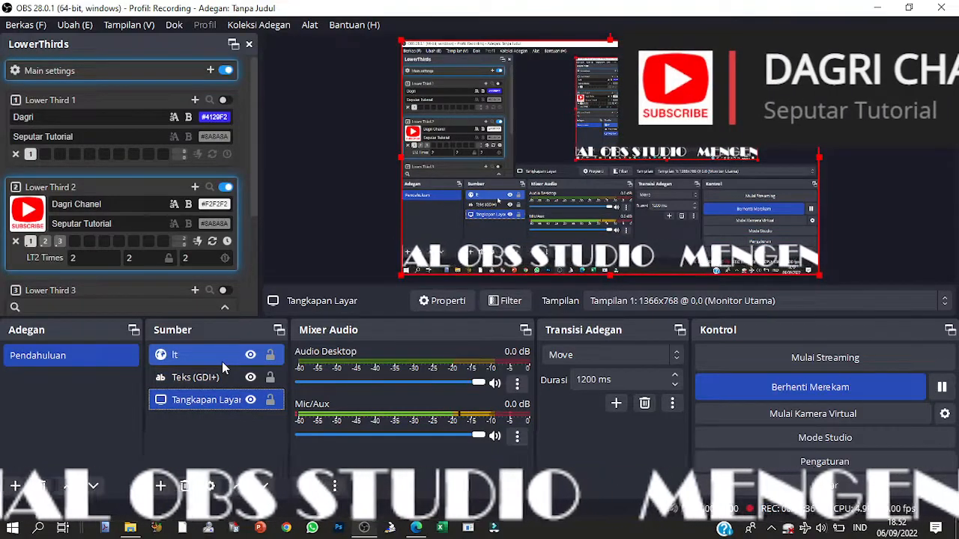
double_click(221, 362)
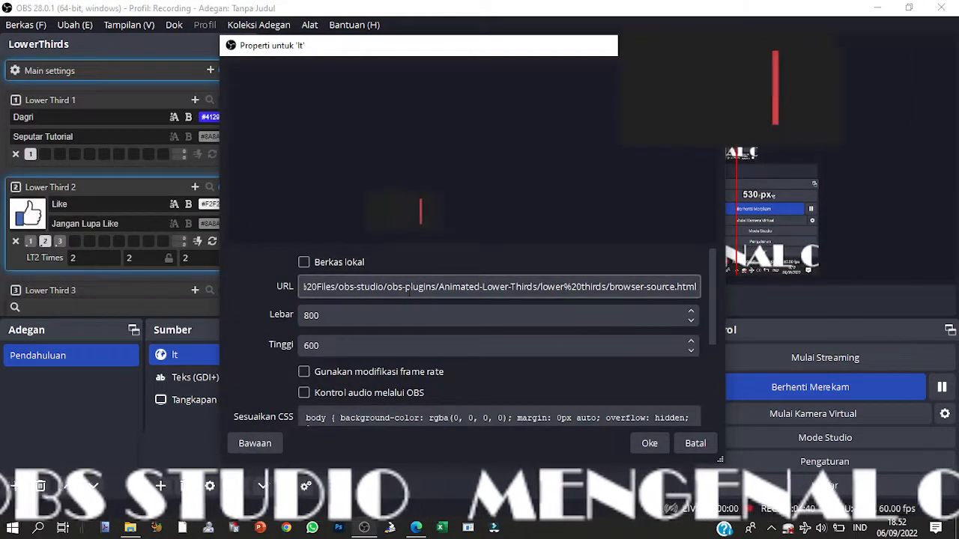
click(713, 441)
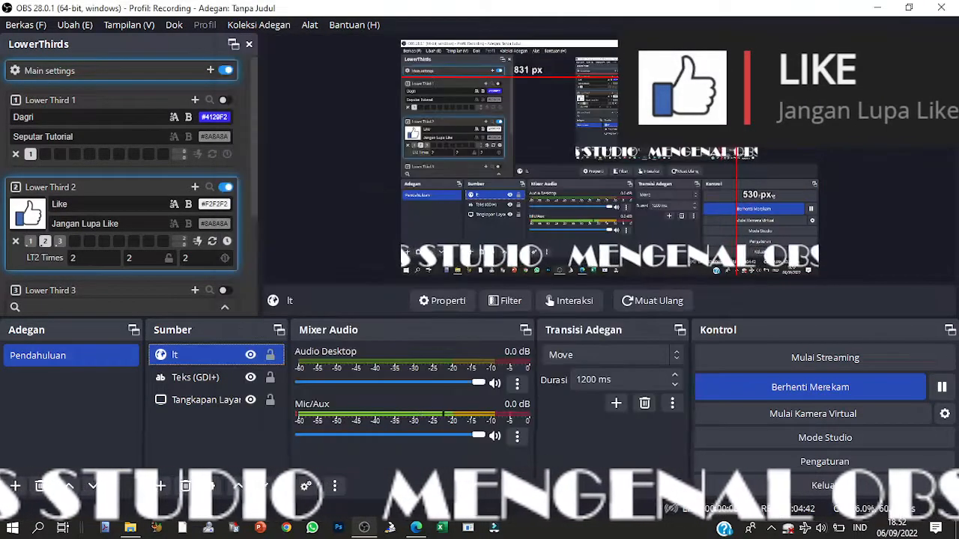
- Add a new browser source named Peramban1 to the Pendahuluan scene
click(161, 485)
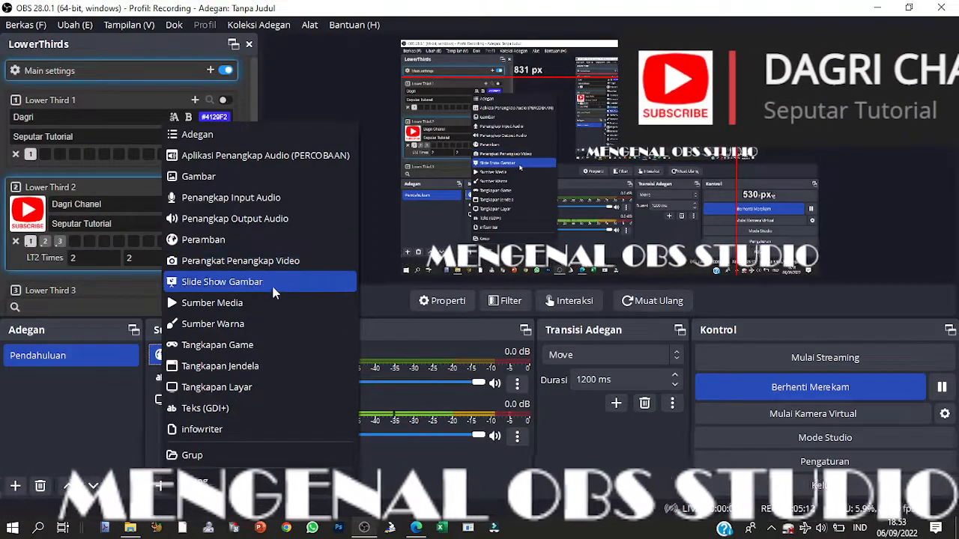
click(253, 239)
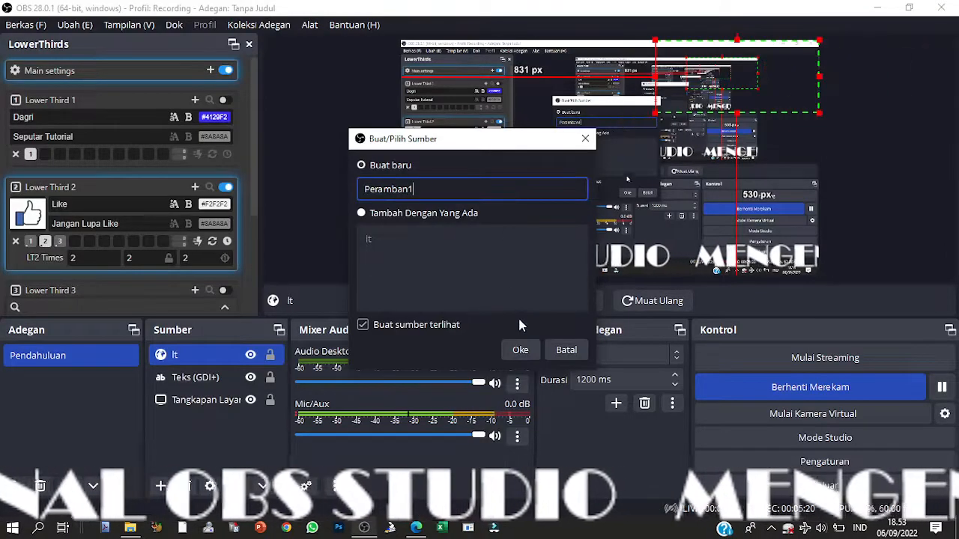
click(520, 350)
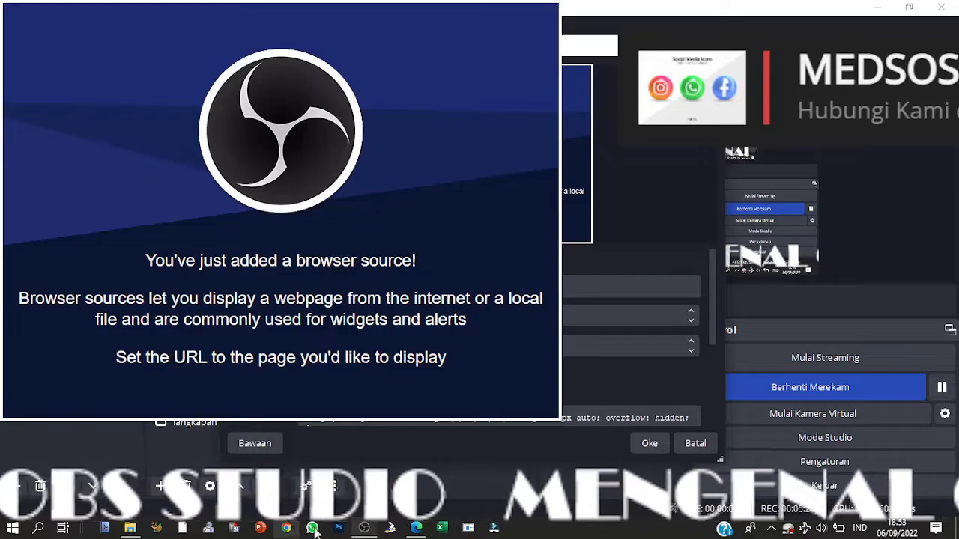
click(416, 527)
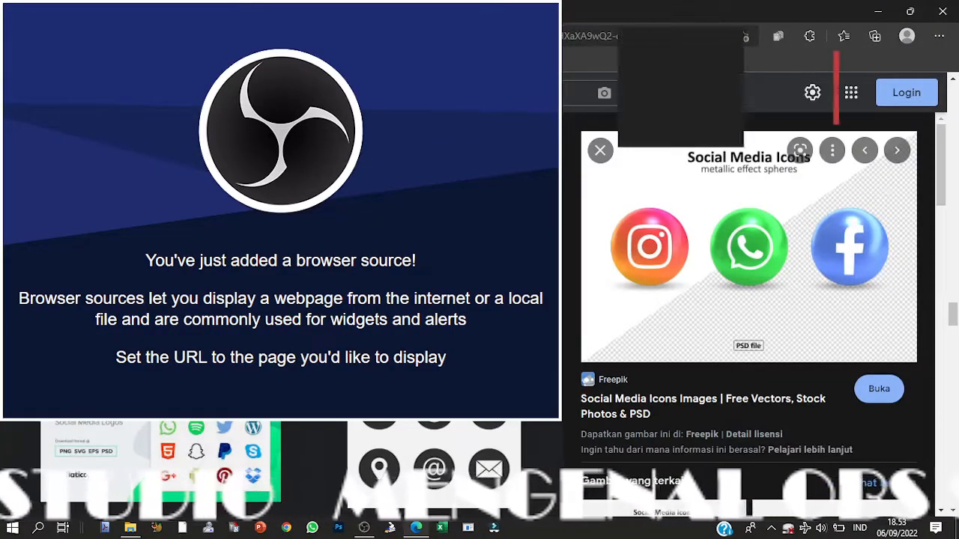
click(589, 35)
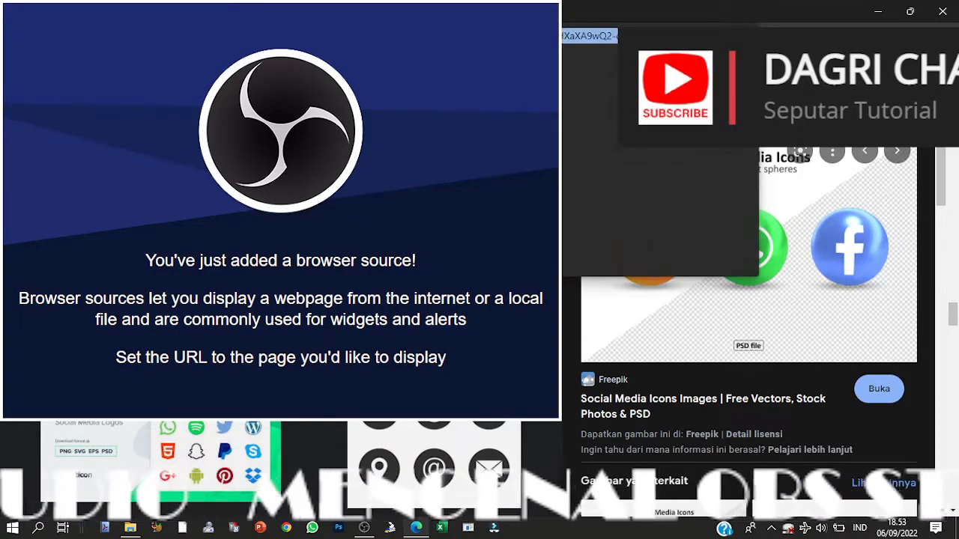
key(alt+Left)
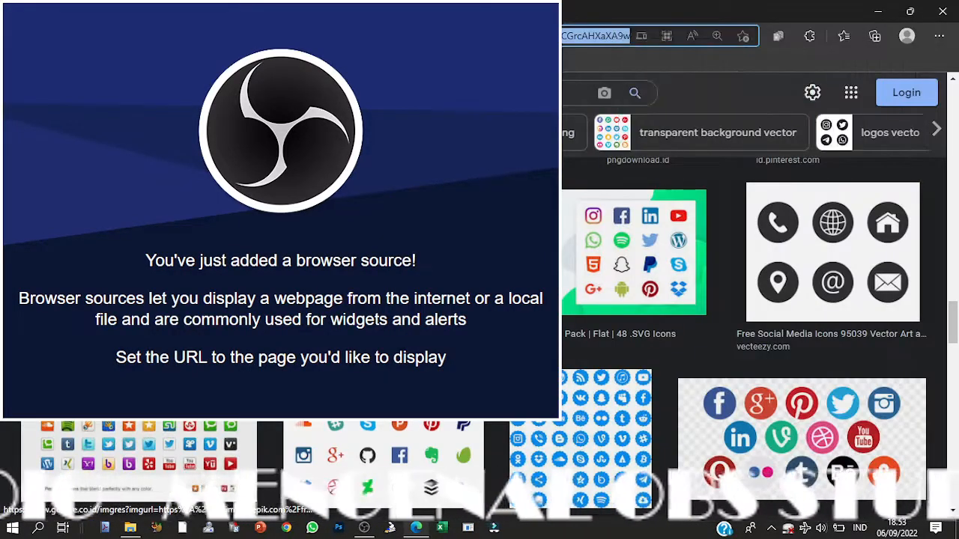
text(s)
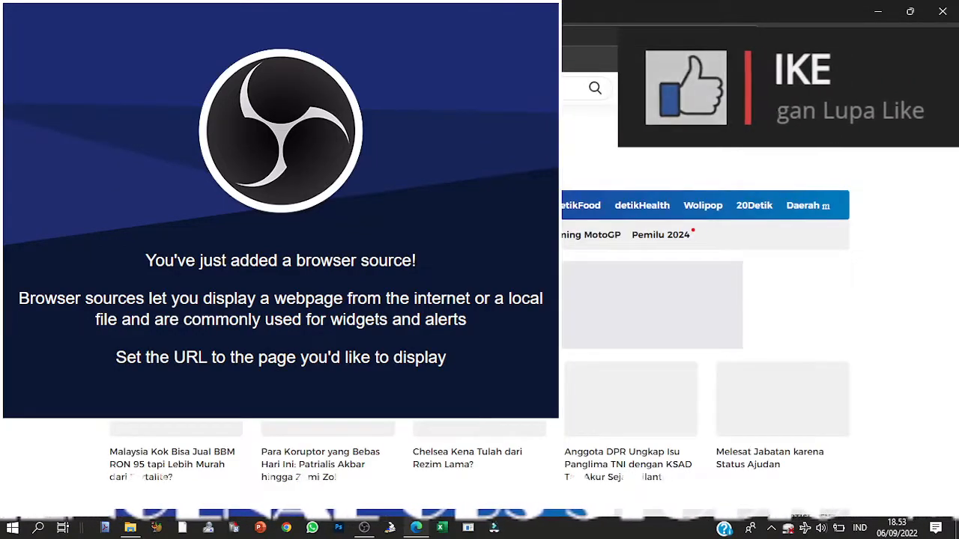
click(419, 36)
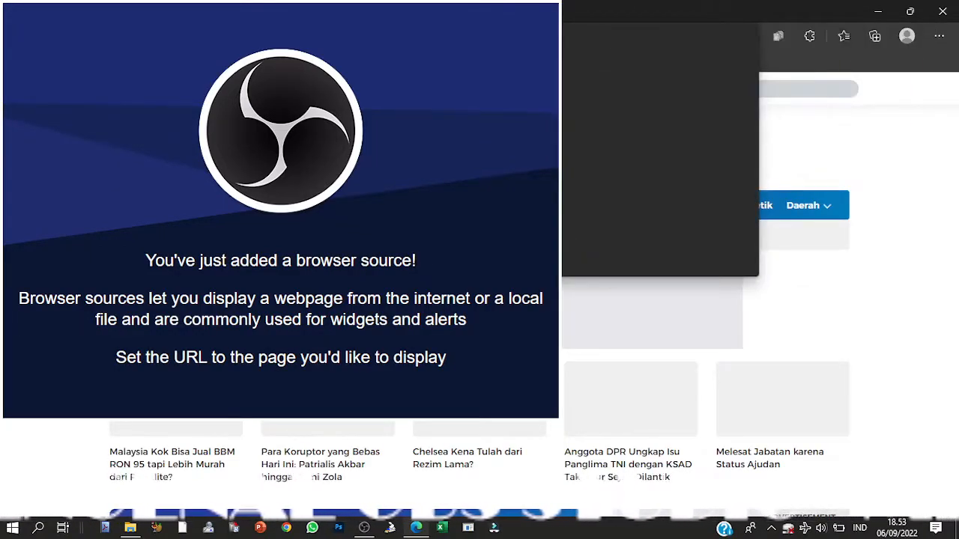
right_click(421, 36)
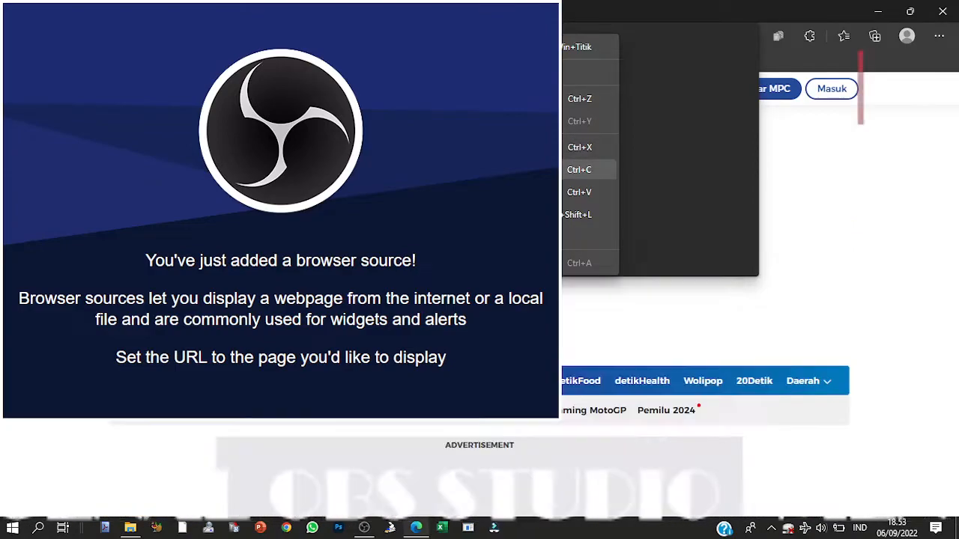
key(Escape)
click(365, 531)
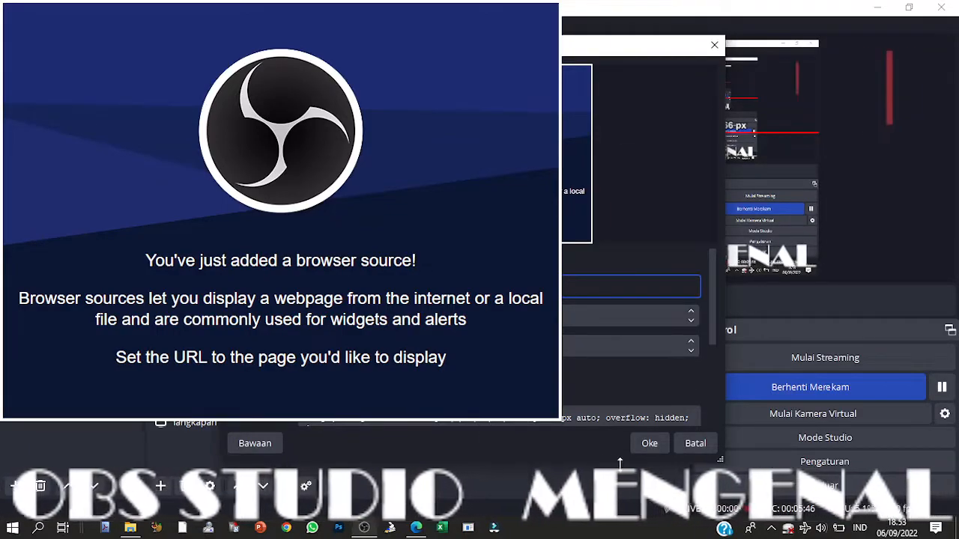
scroll(632, 329, down, 1)
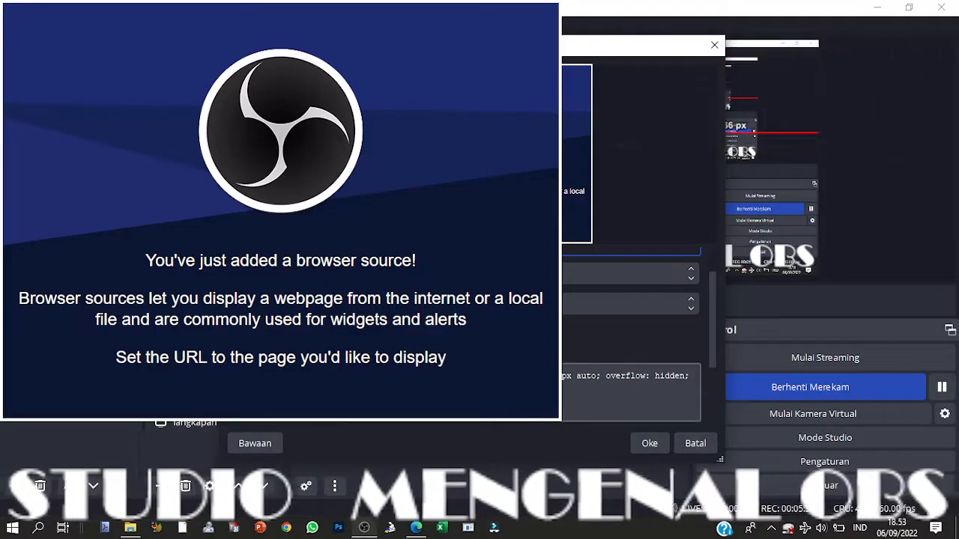
triple_click(632, 376)
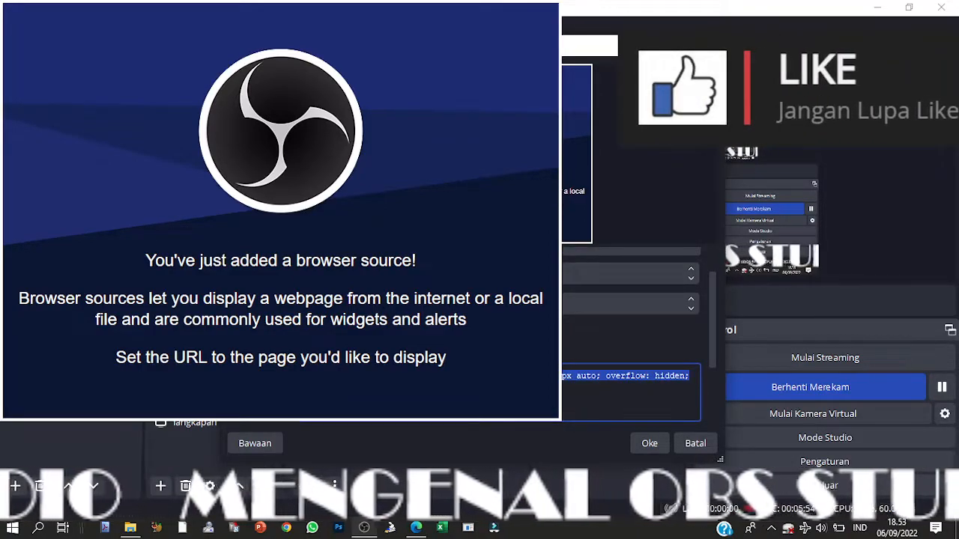
click(306, 350)
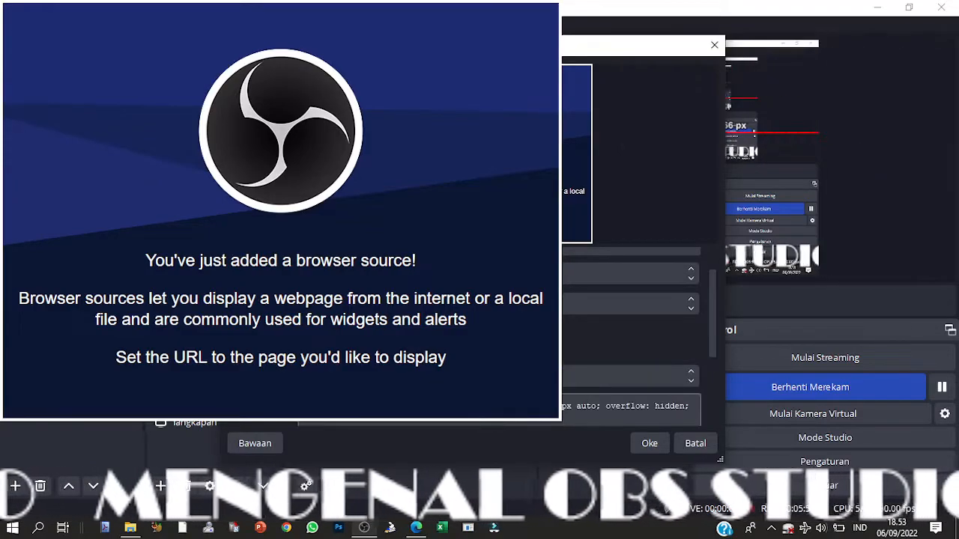
key(Tab)
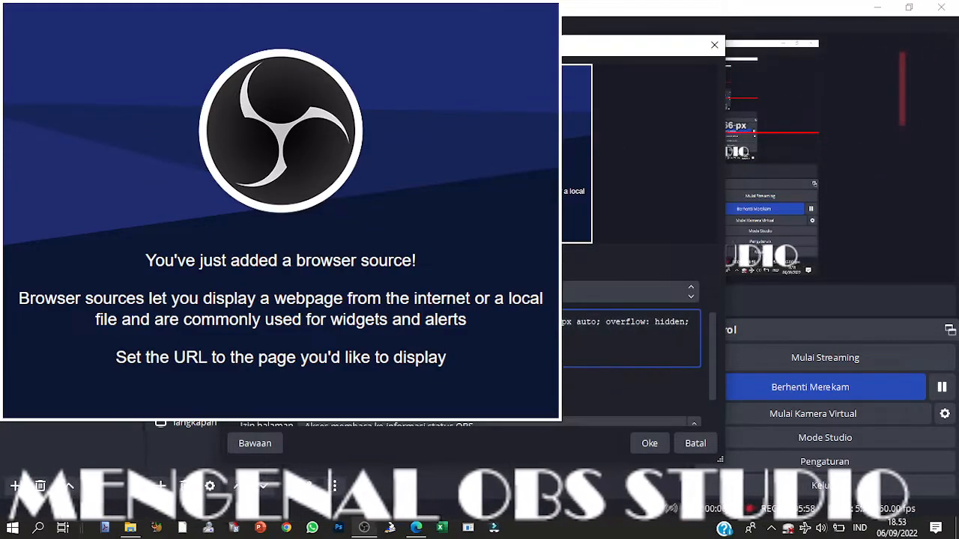
click(649, 442)
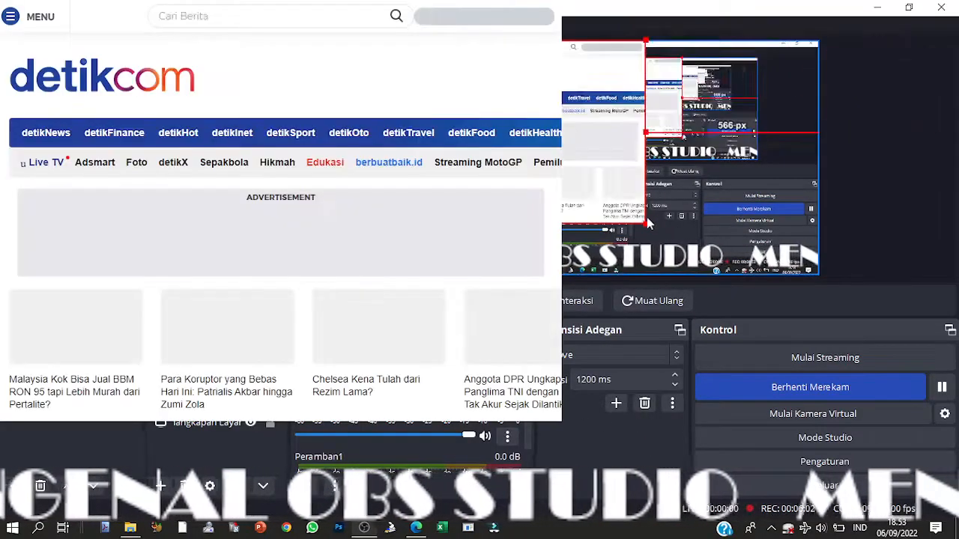
- Scale the detikcom browser source down slightly, move it lower on the canvas, and check it over the Edge window
mouse_move(646, 223)
mouse_down()
mouse_move(670, 241)
mouse_move(624, 201)
mouse_move(635, 215)
mouse_up()
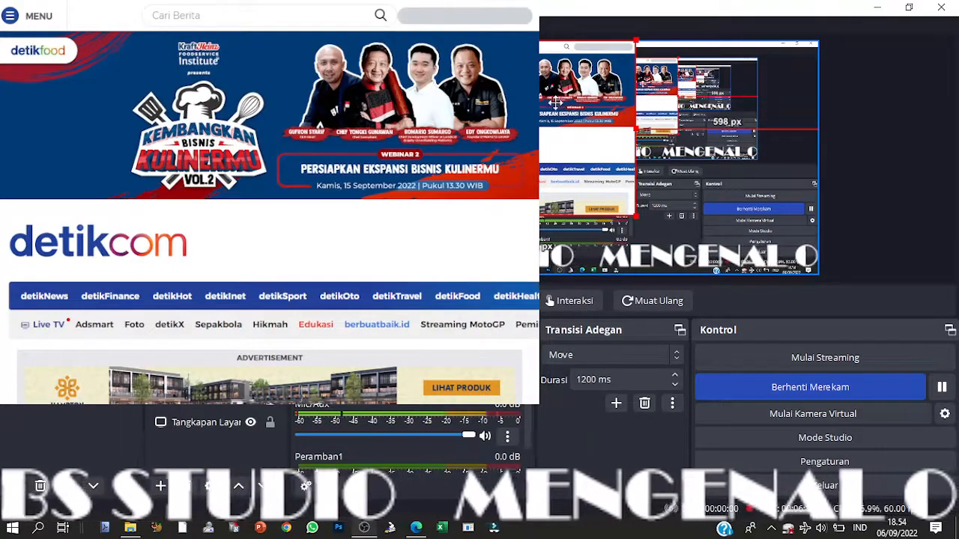
drag(555, 101, 560, 122)
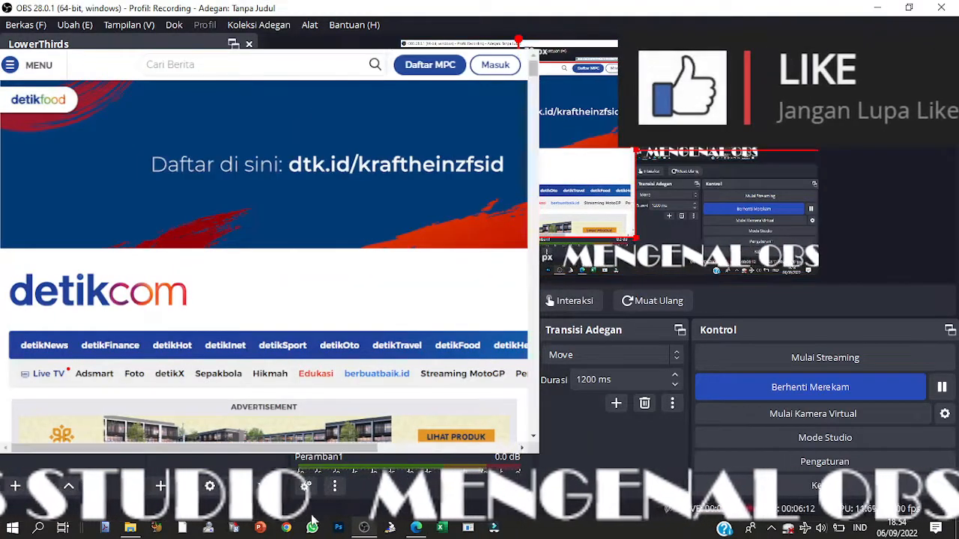
mouse_move(410, 534)
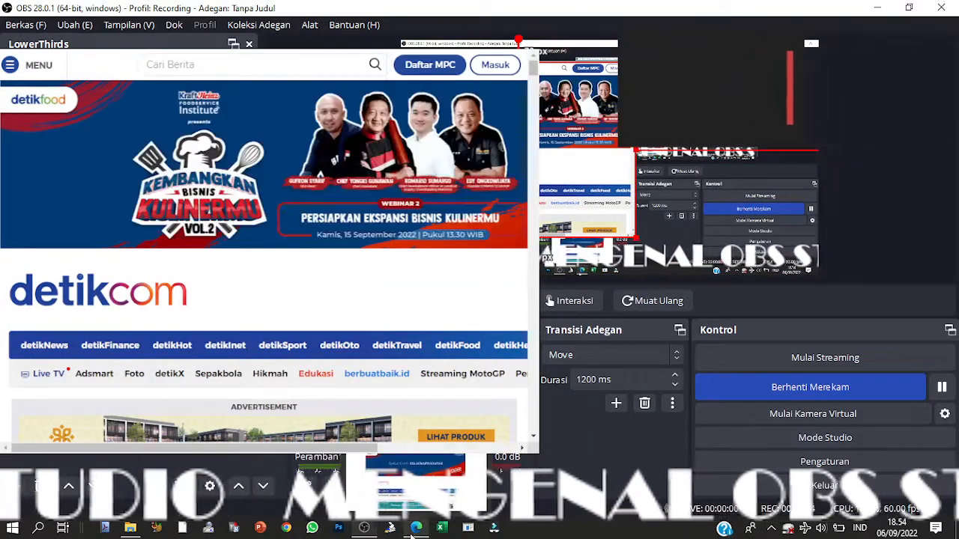
click(411, 534)
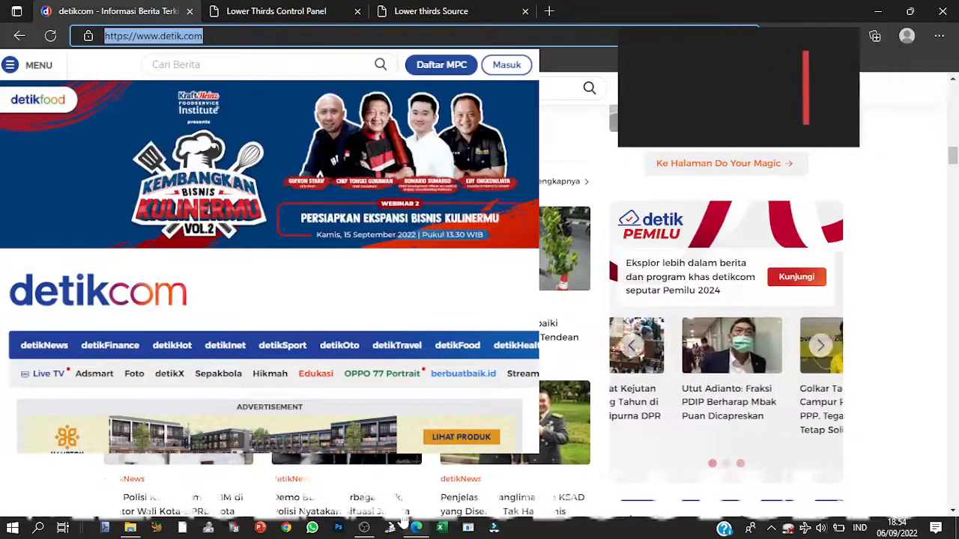
click(364, 528)
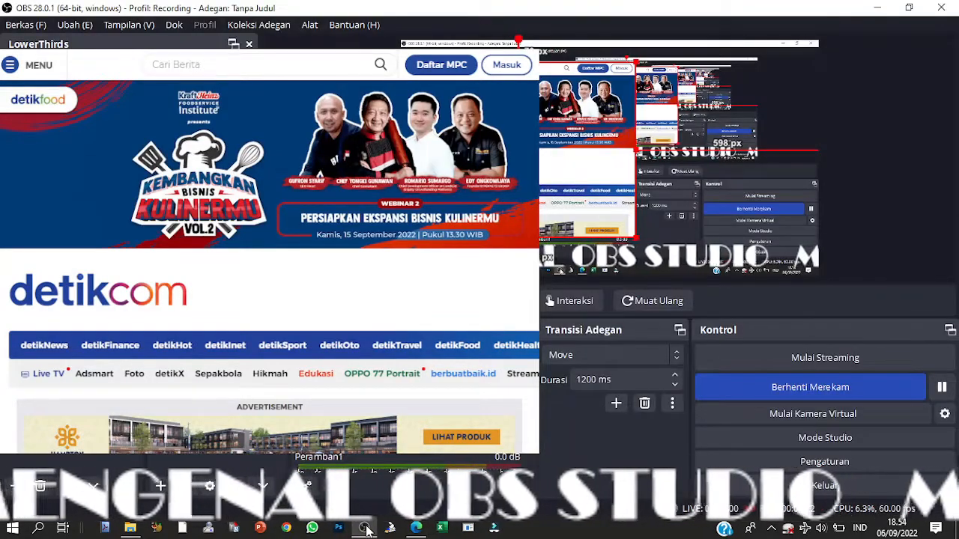